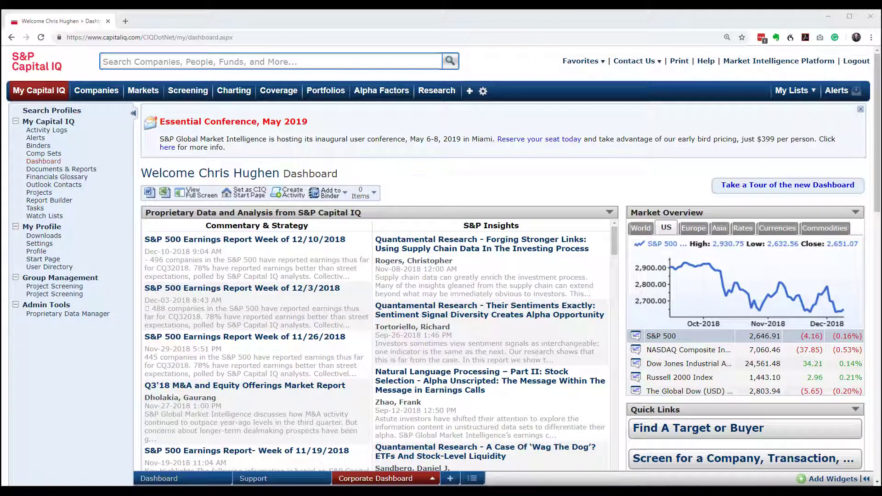
Bring up the Screening options and load the Screening & Analytics overview page.
mouse_move(97, 90)
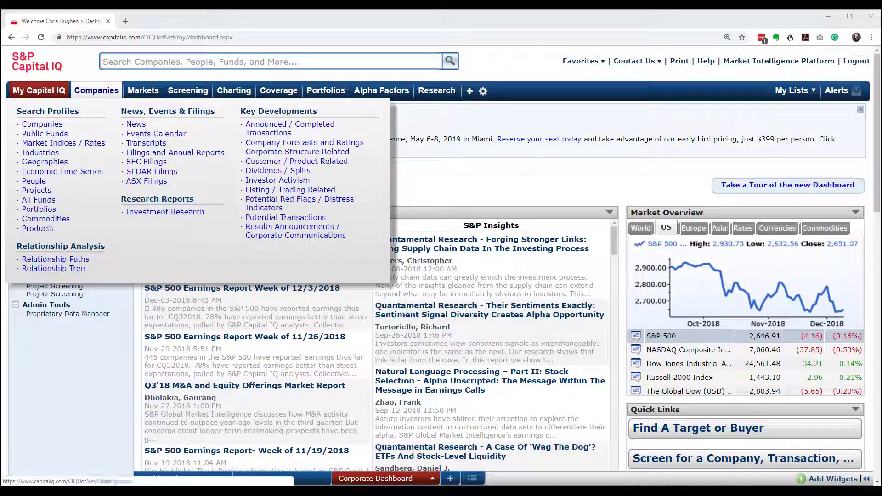
click(193, 91)
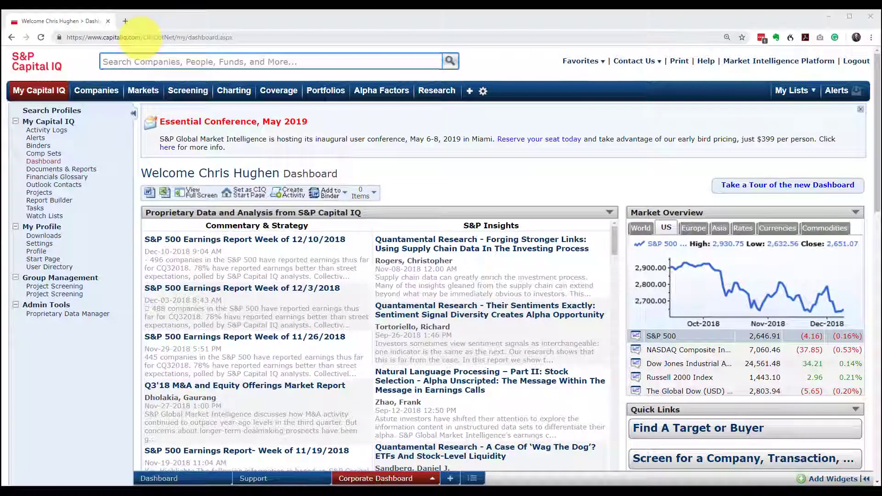
drag(140, 37, 88, 37)
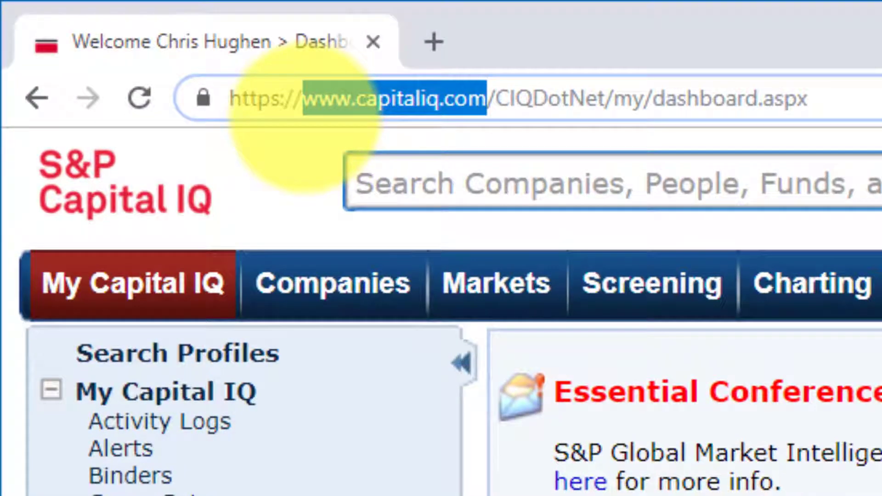
click(305, 197)
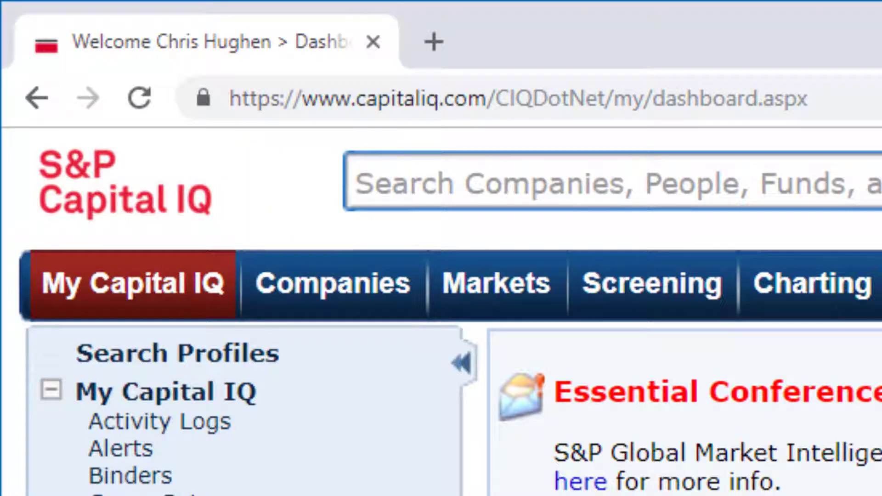
mouse_move(663, 298)
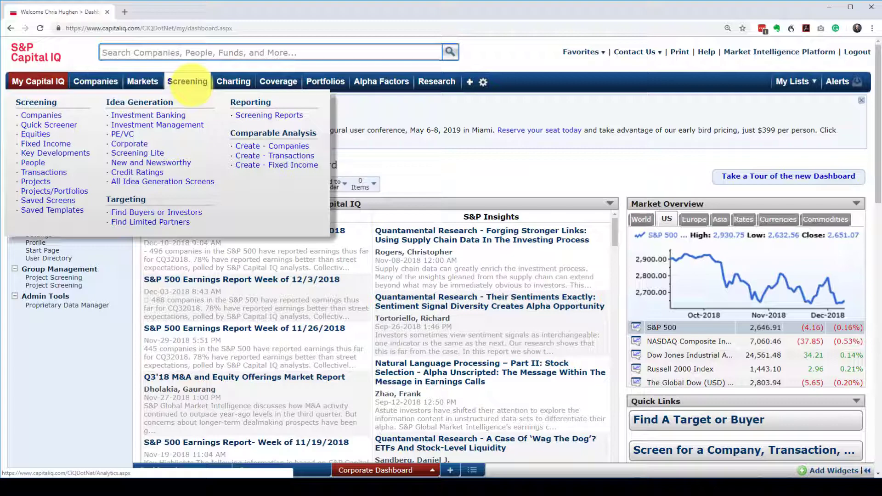
click(188, 81)
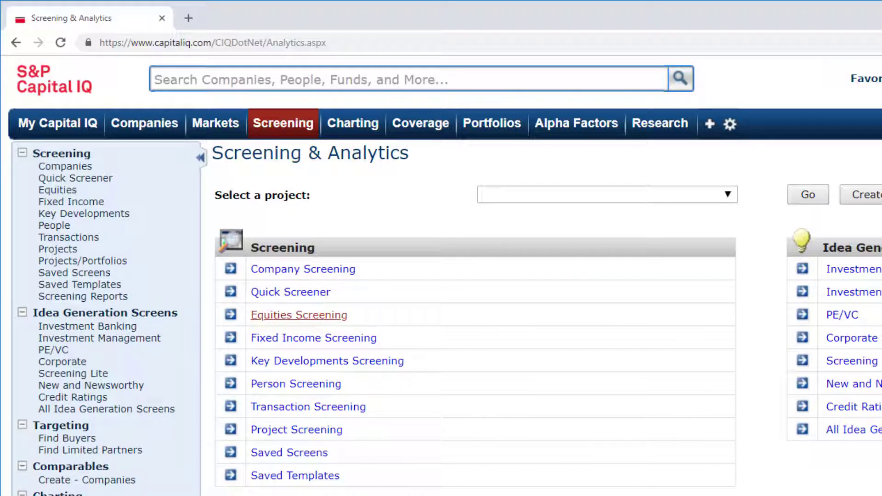
Start a new equities screen with Market Capitalization as the criterion.
click(299, 315)
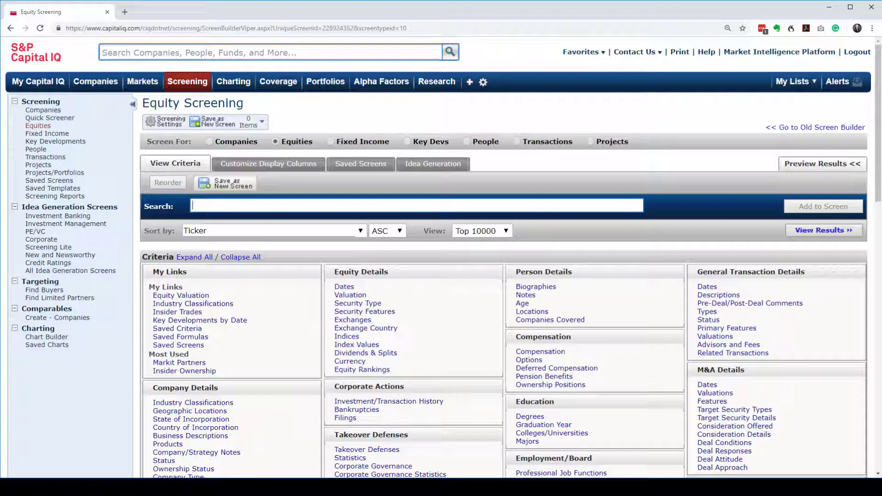
text(market)
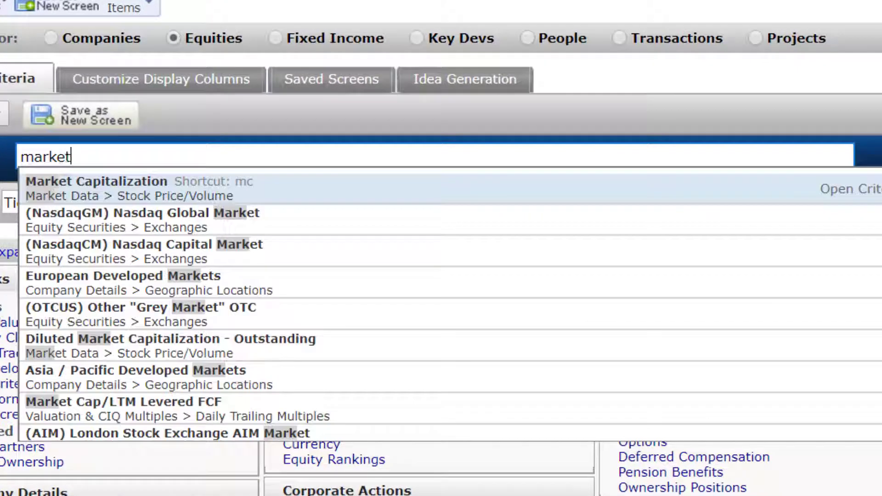
key(Return)
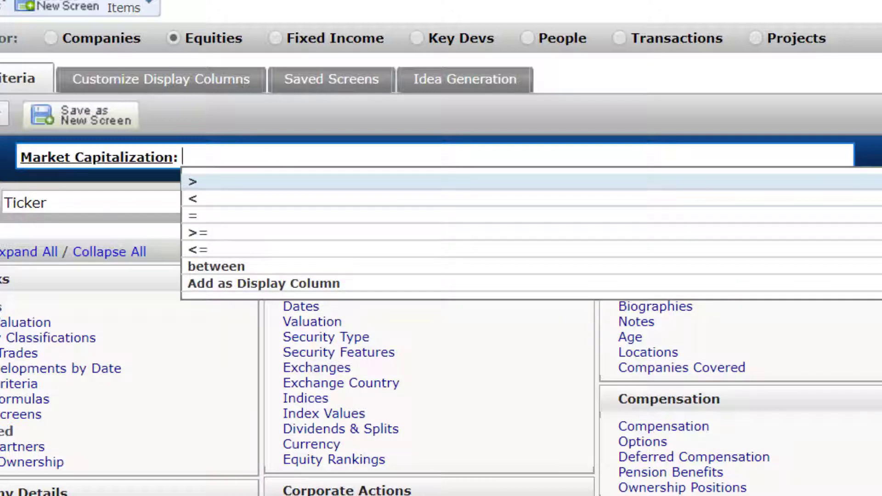
Require market capitalization less than 20000 as of Latest and add the criterion.
key(Down)
key(Return)
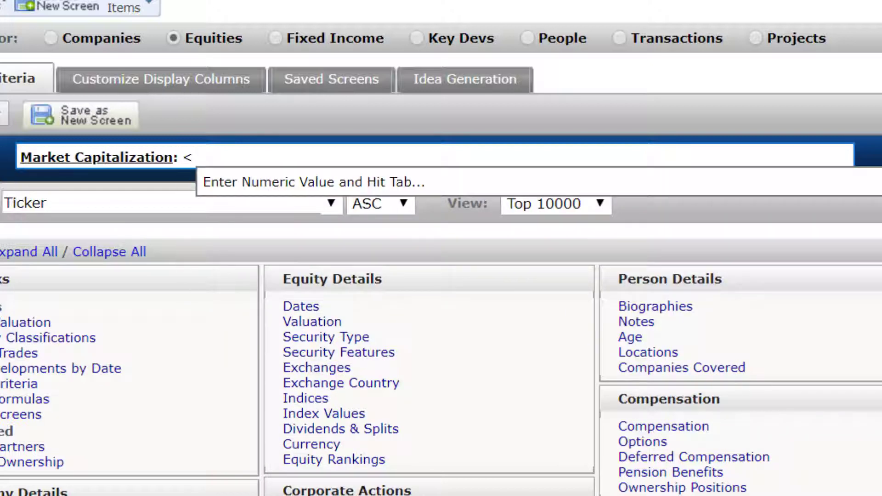
text(20000)
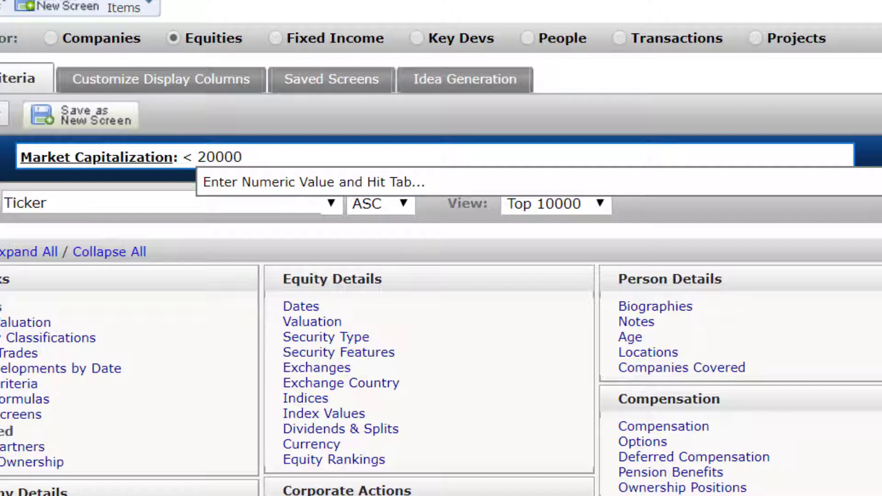
key(Tab)
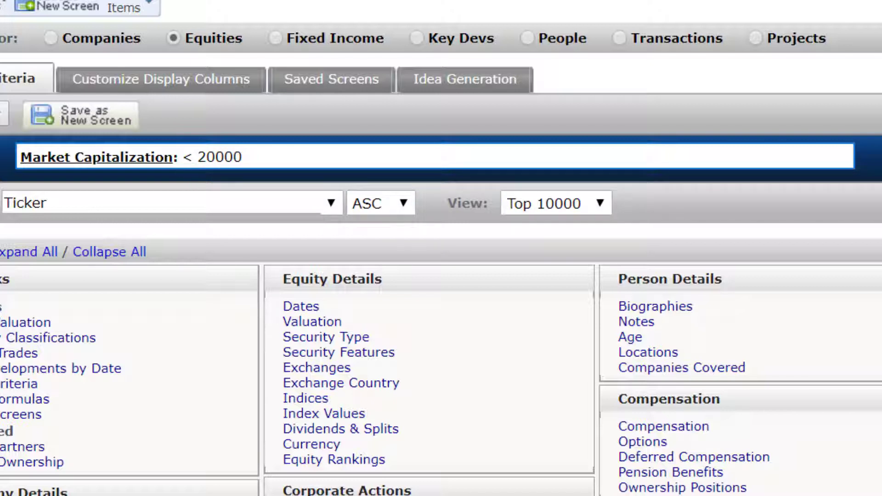
click(242, 157)
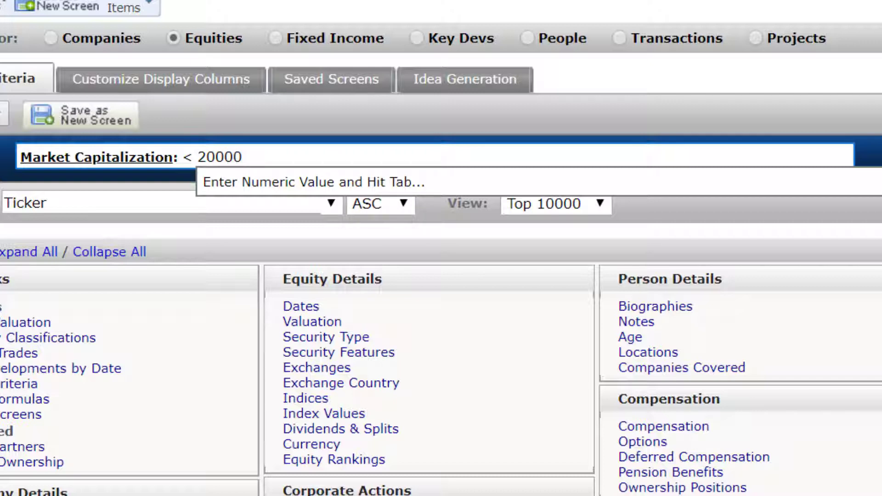
key(Tab)
key(Tab)
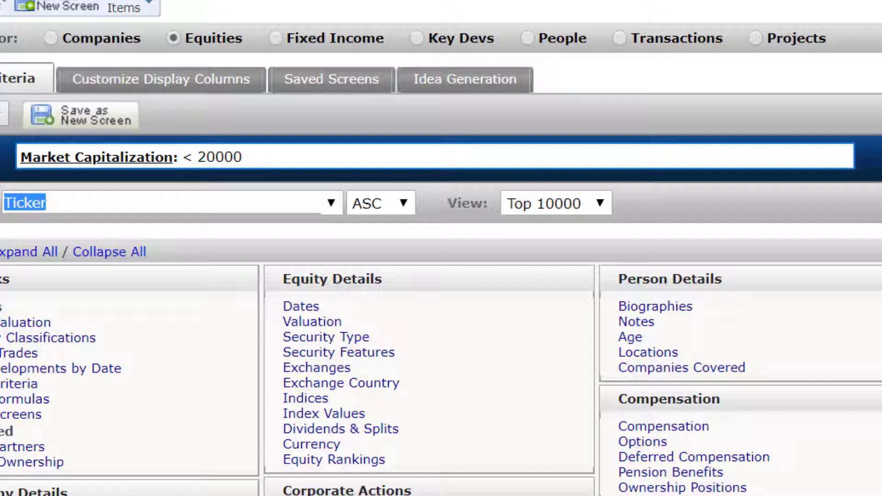
click(242, 157)
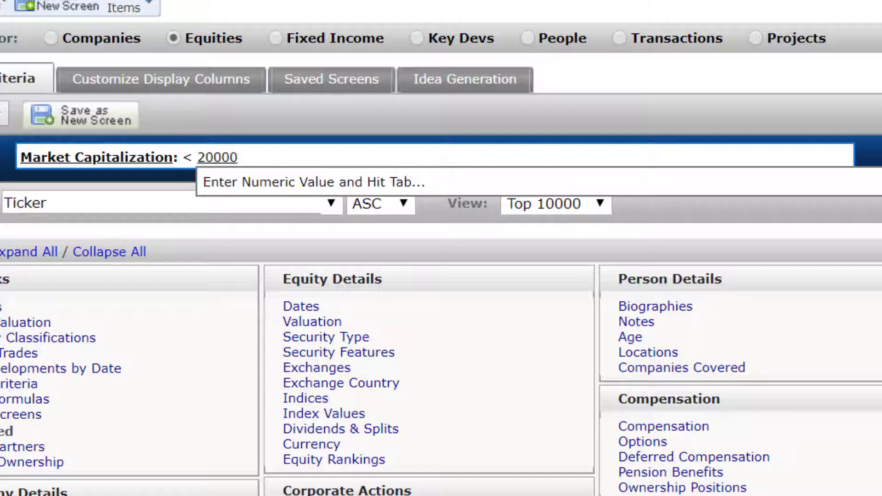
key(Tab)
key(Down)
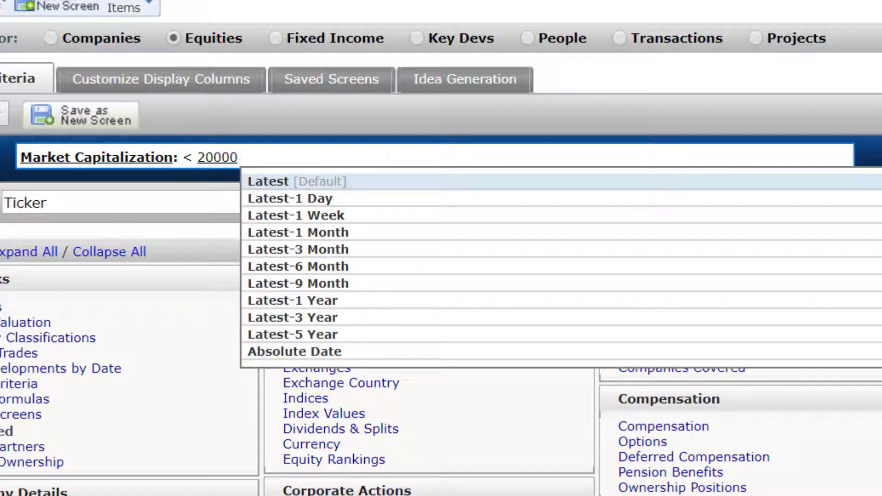
key(Tab)
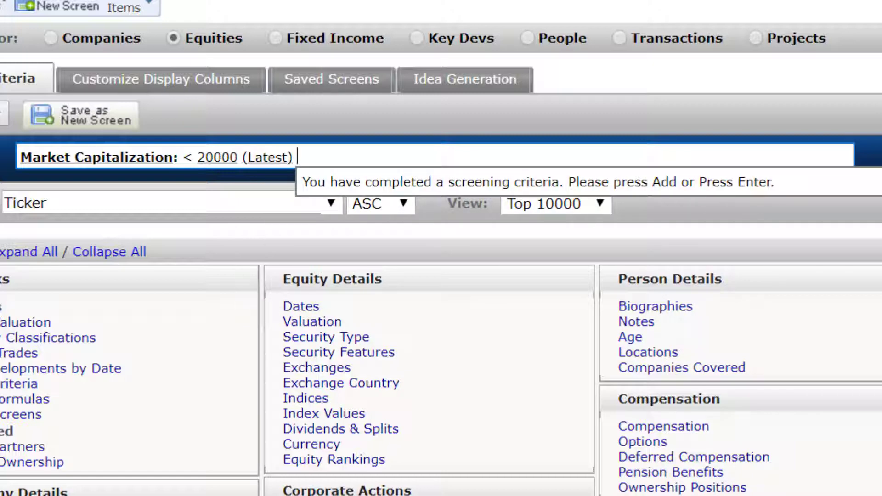
key(Return)
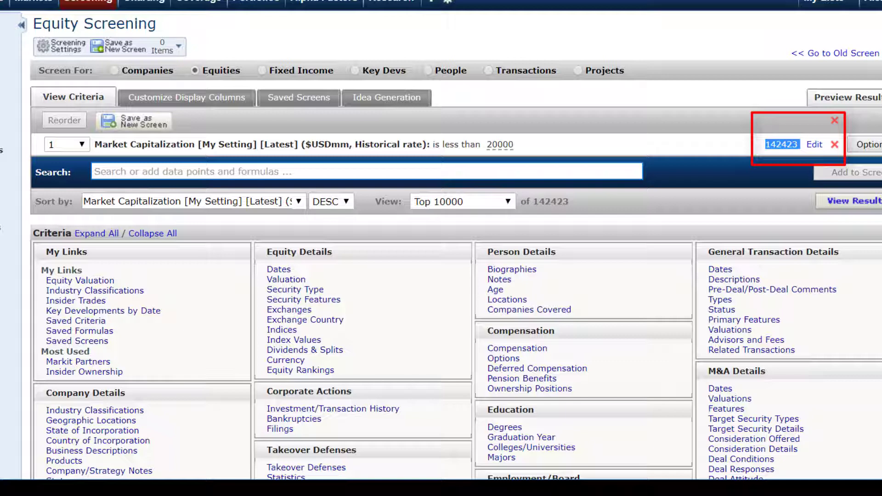
Add Major US Exchanges as the second screening criterion.
click(94, 172)
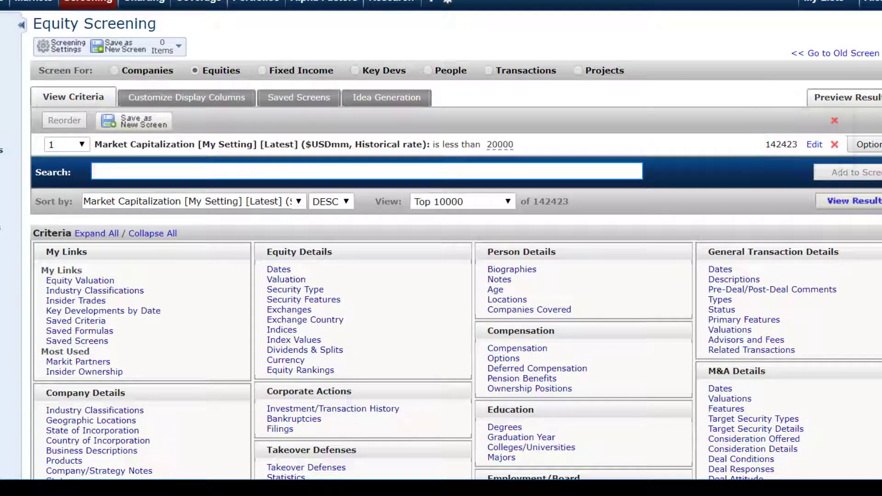
text(exchange)
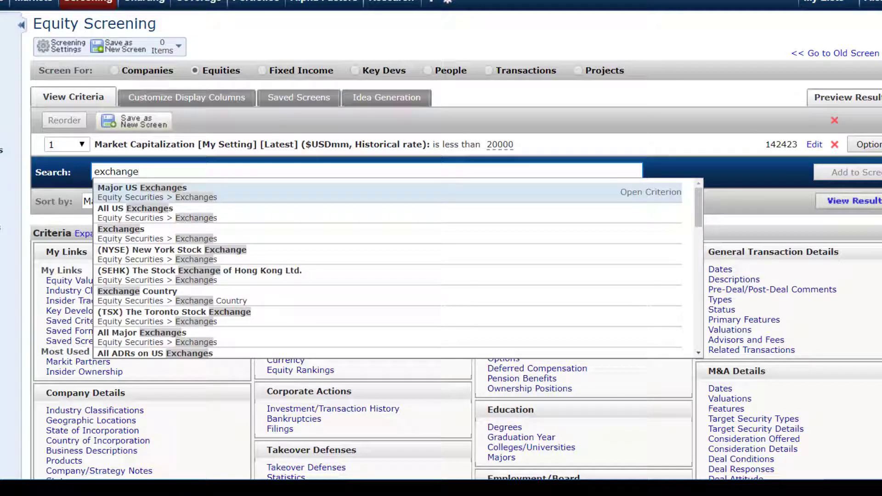
key(Return)
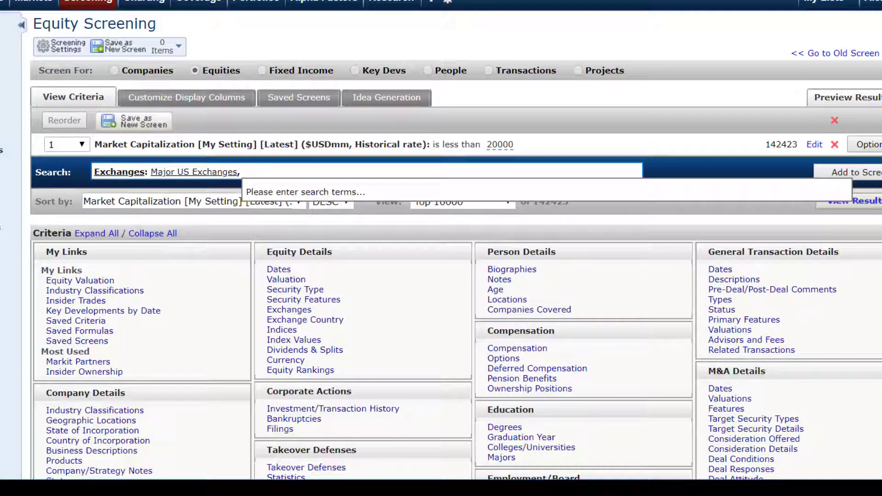
key(Return)
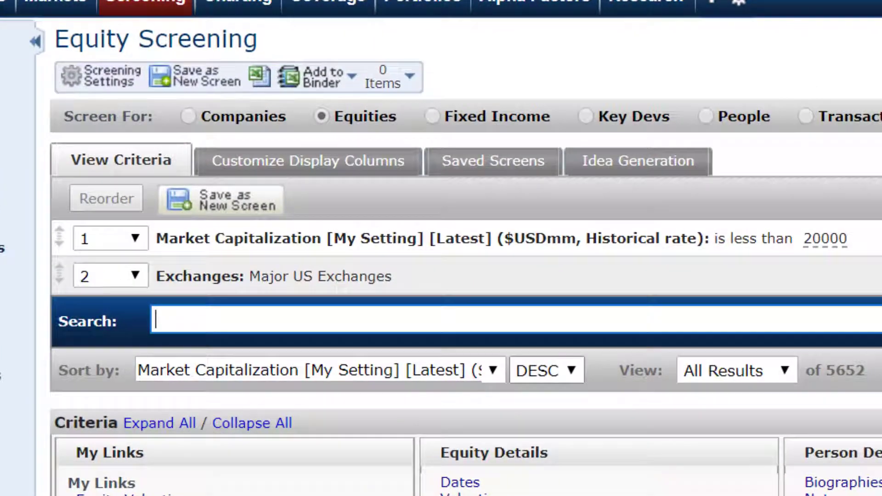
Browse Equity Security Type values such as Depository Receipt (Common Stock) without adding it.
text(equity)
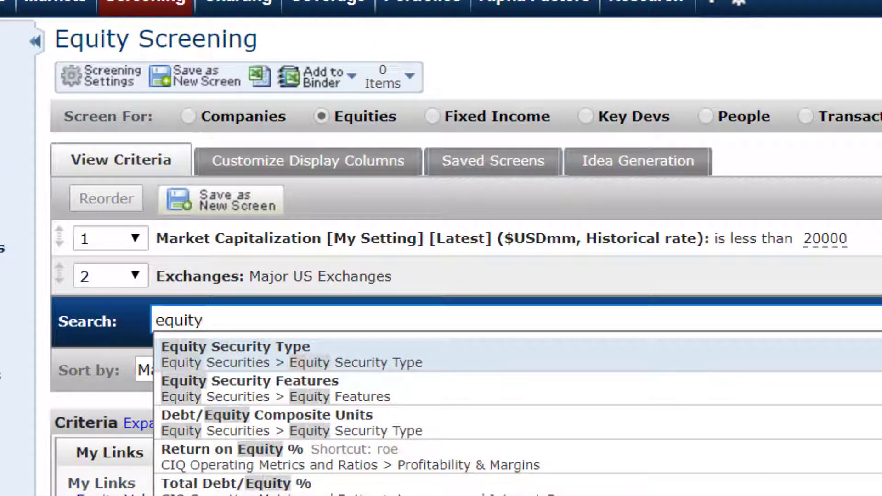
key(Down)
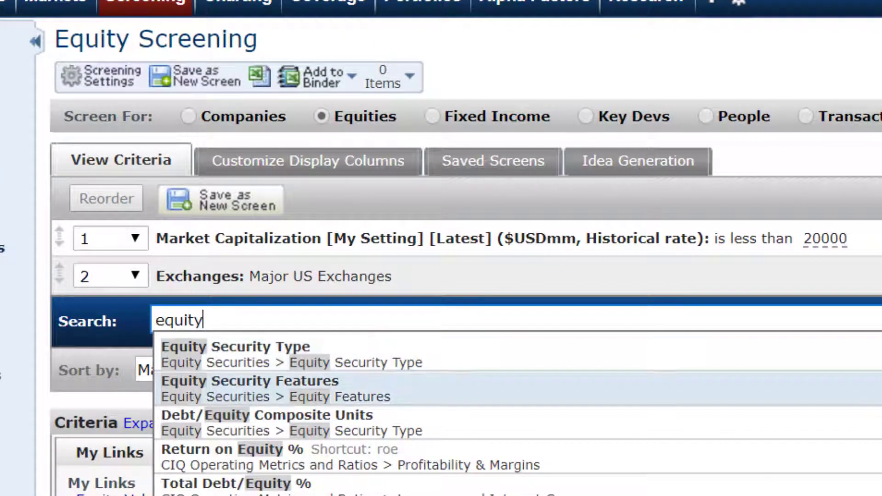
key(Up)
key(Return)
key(Down)
key(Down)
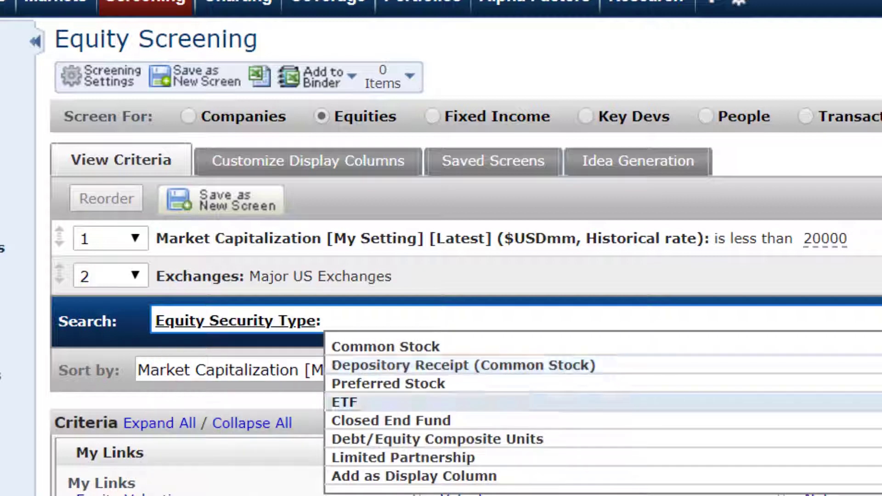
key(Up)
key(Up)
key(Up)
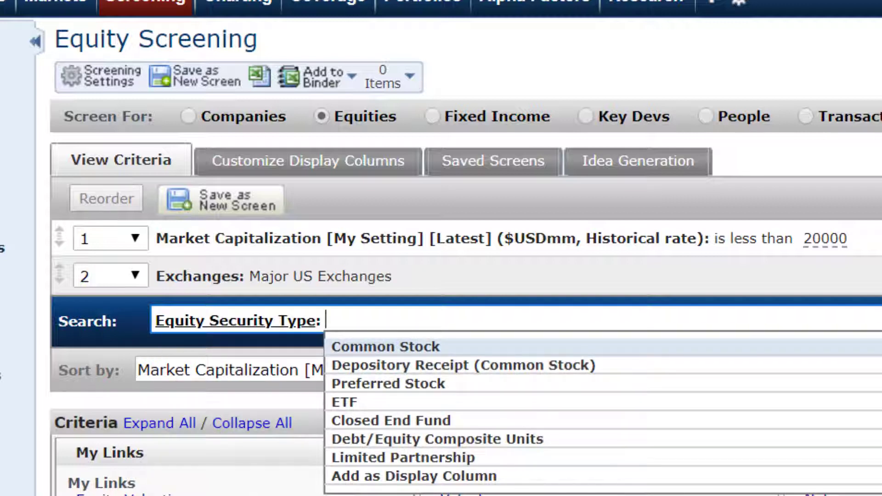
key(Down)
key(Down)
key(Down)
key(Down)
key(Down)
key(Down)
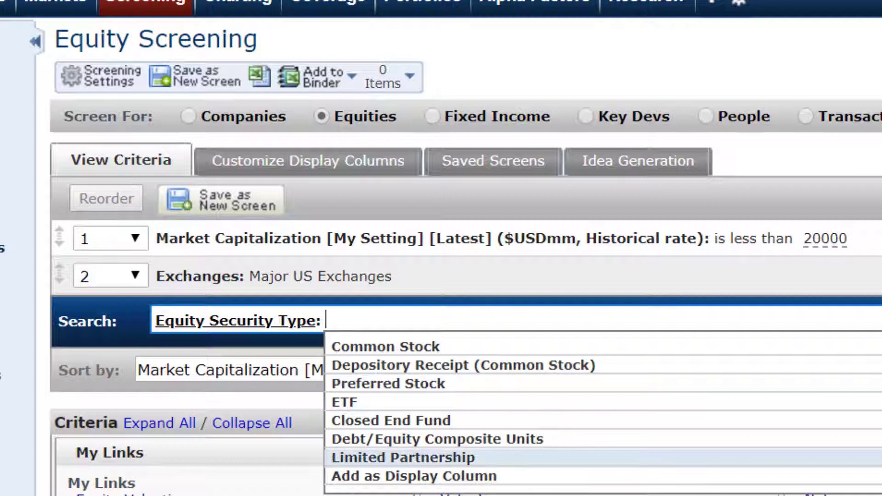
key(Down)
key(Up)
key(Up)
key(Up)
key(Up)
key(Up)
key(Up)
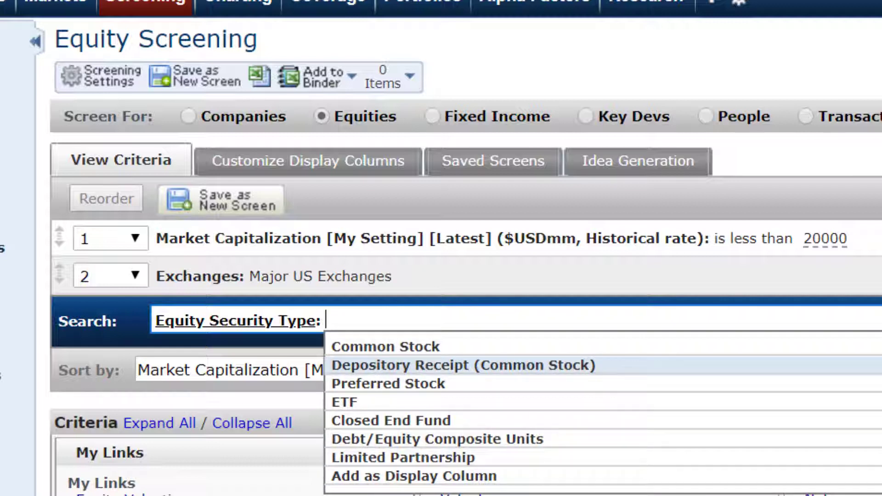
key(Return)
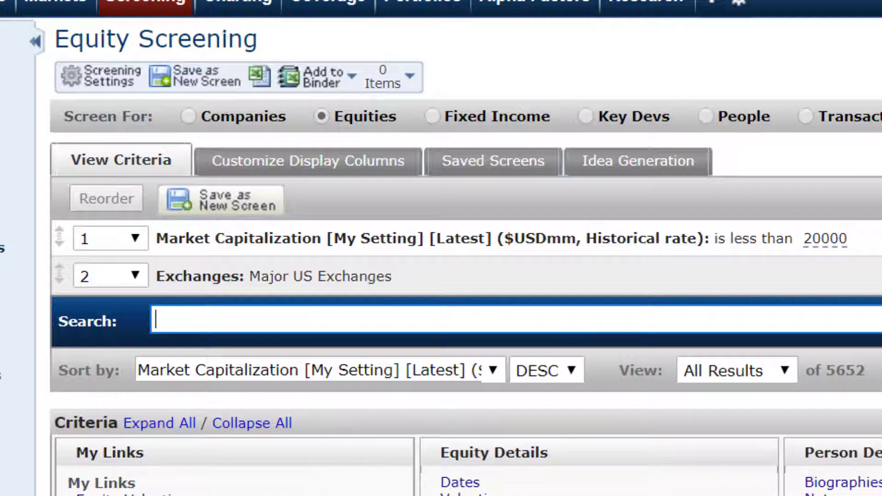
Search criteria for 'equity' again to list matching suggestions.
text(exc)
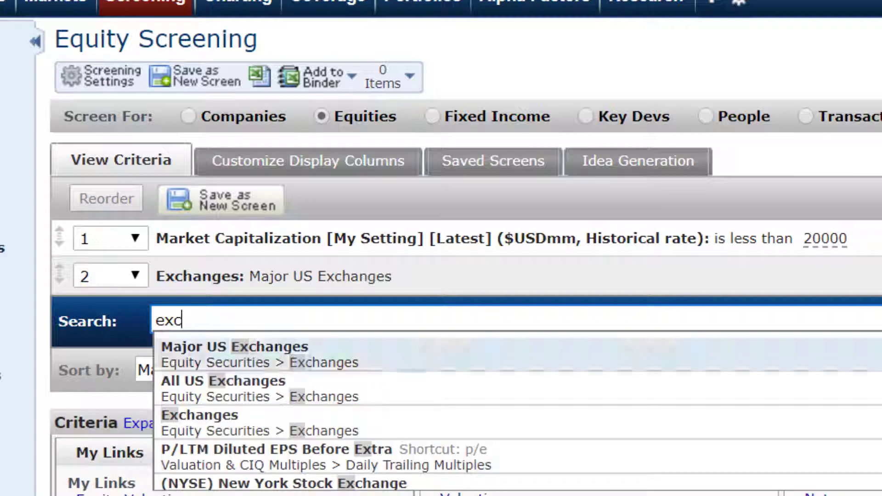
key(BackSpace)
key(BackSpace)
key(BackSpace)
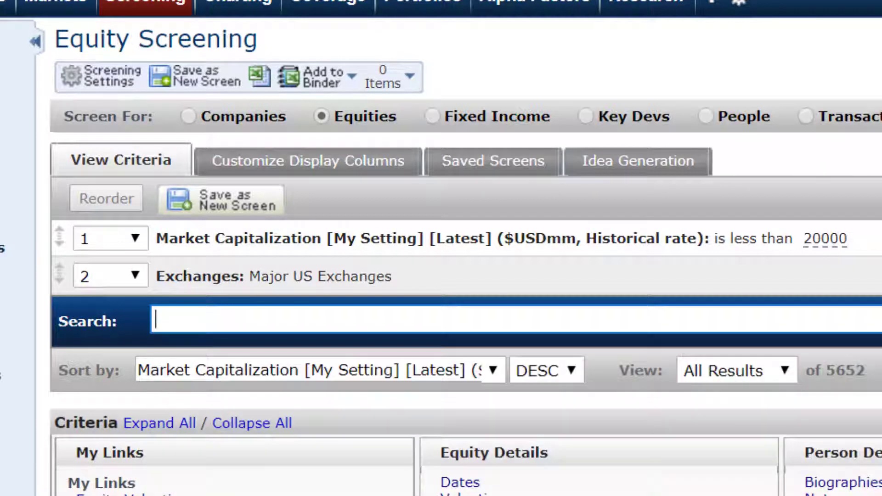
text(equity)
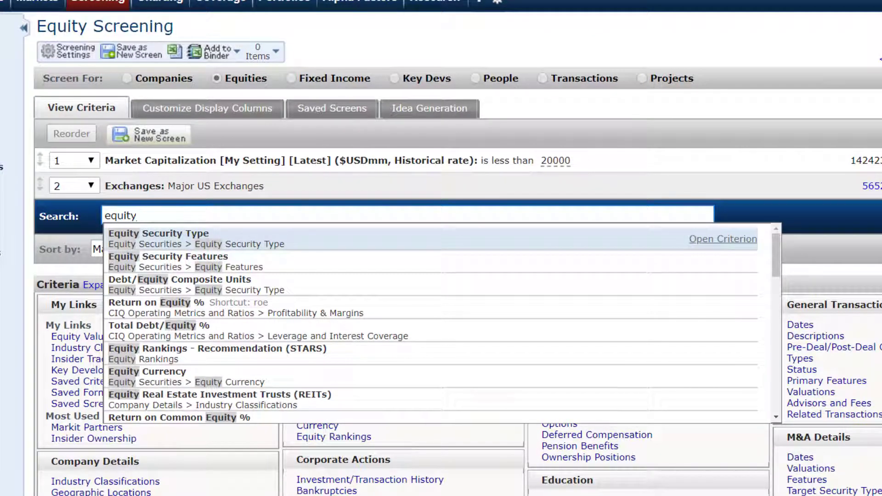
Exclude six non-common security types, such as preferred stock and ETFs, and view the 4119 results.
click(773, 255)
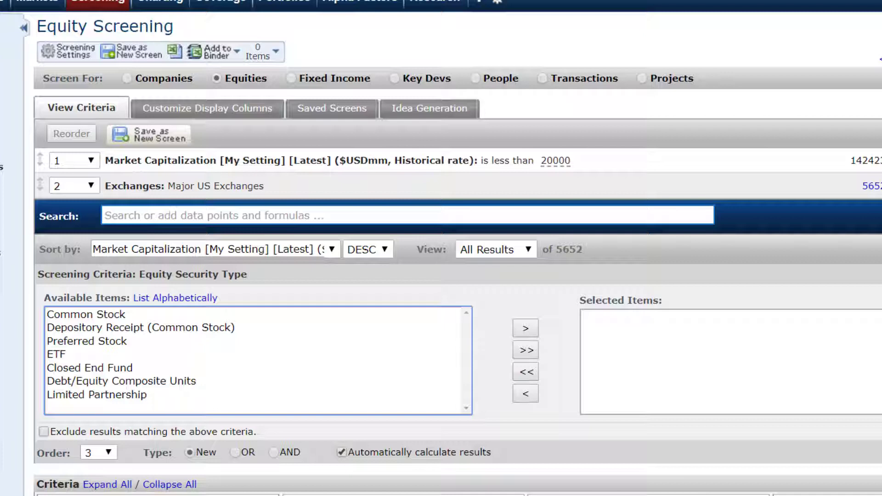
click(43, 431)
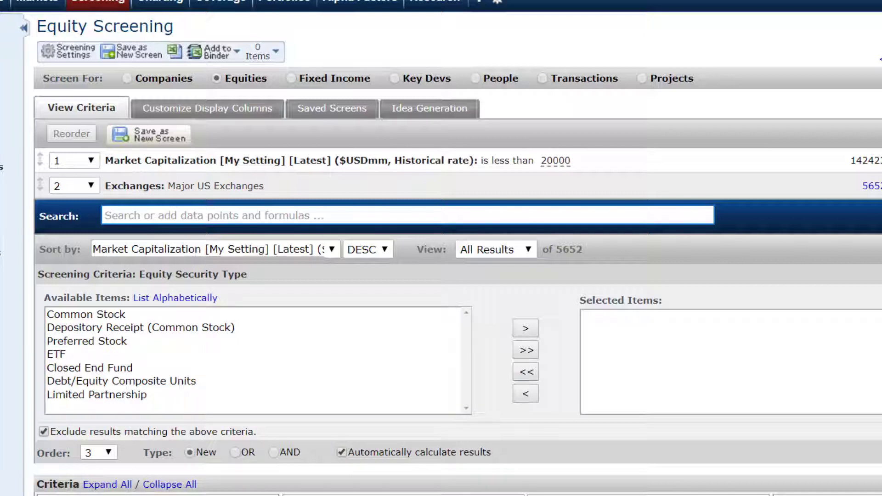
drag(138, 327, 138, 395)
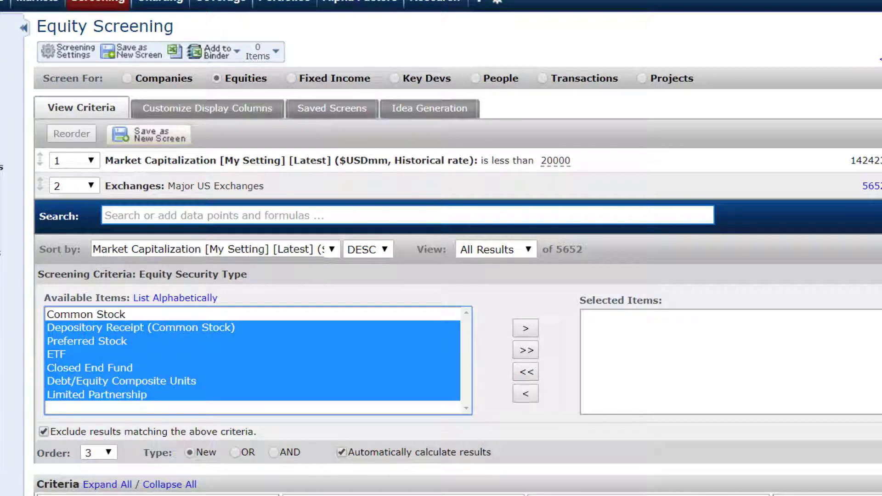
click(525, 328)
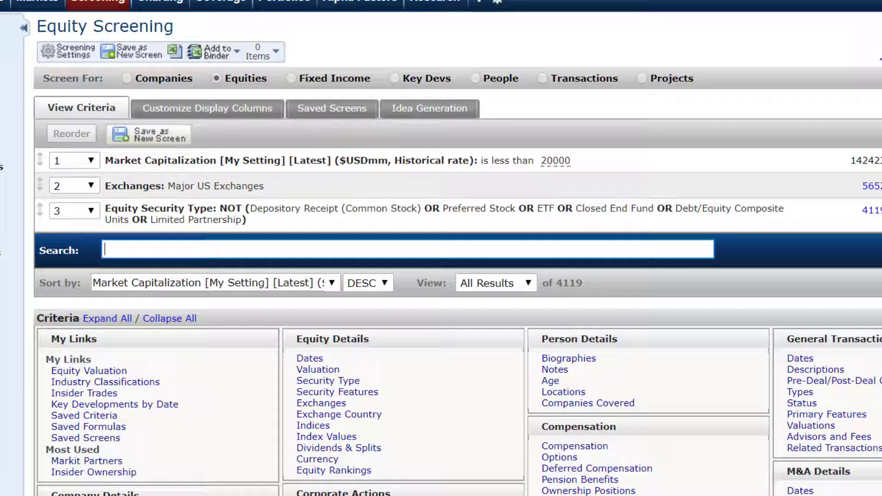
click(871, 210)
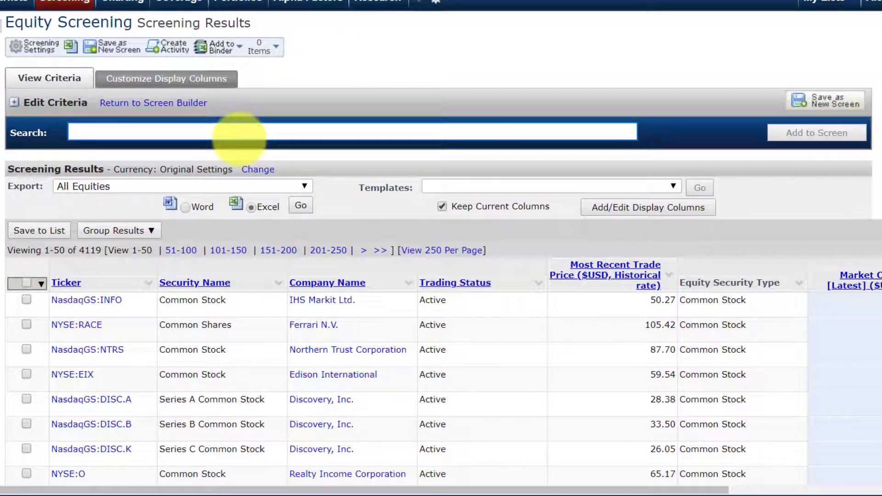
Save the equity screen as a new screen named 'Stock Screen'.
click(239, 133)
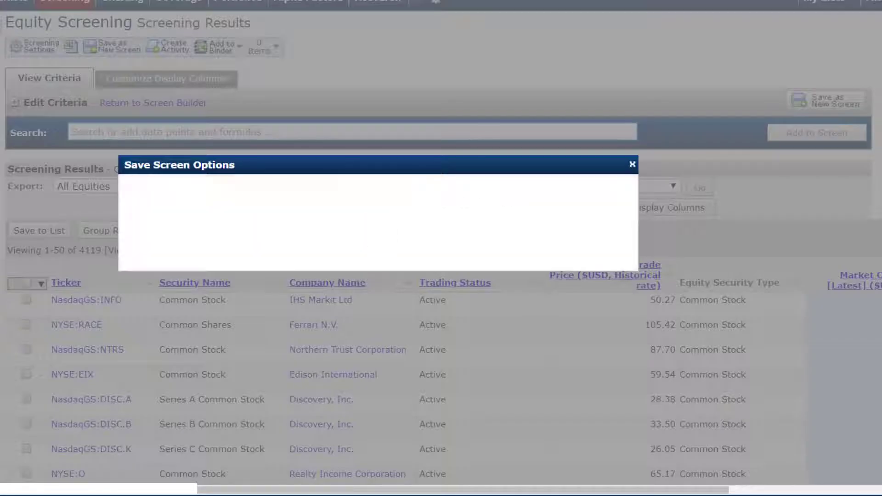
click(289, 199)
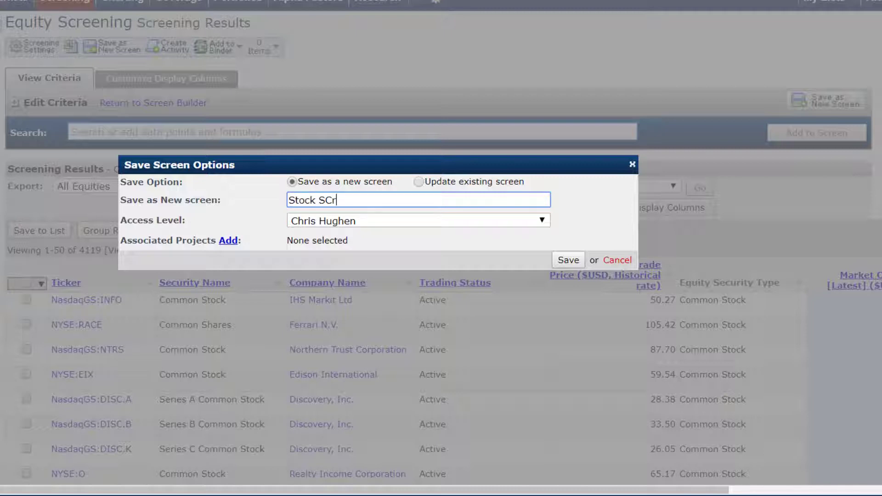
text(Stock Screen)
key(Return)
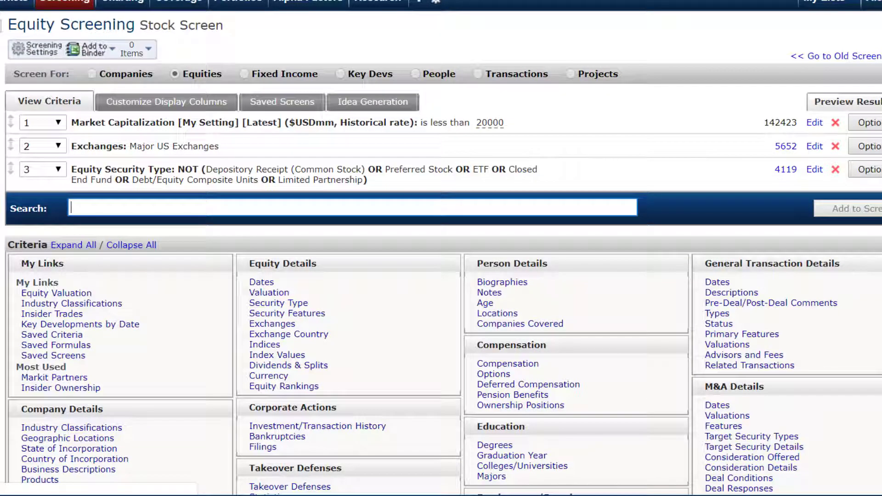
Add Forward P/E below 20 (NTM), then open the Investment Management idea screens.
text(orward)
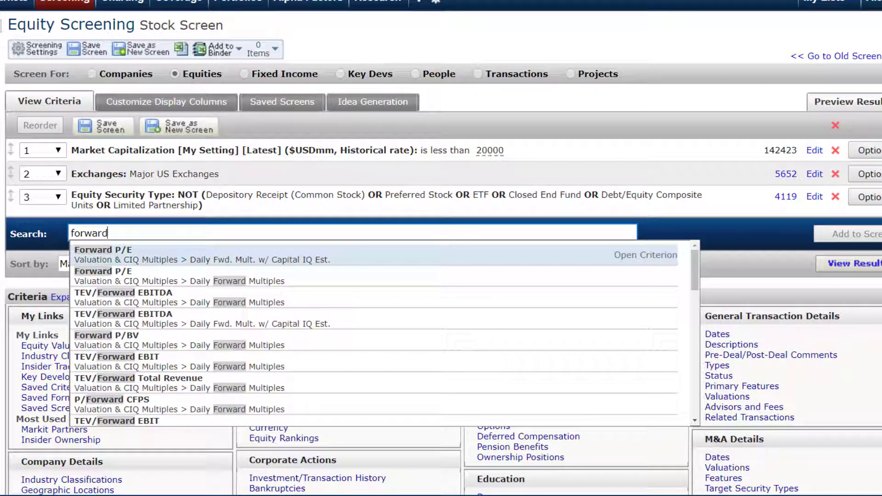
key(Return)
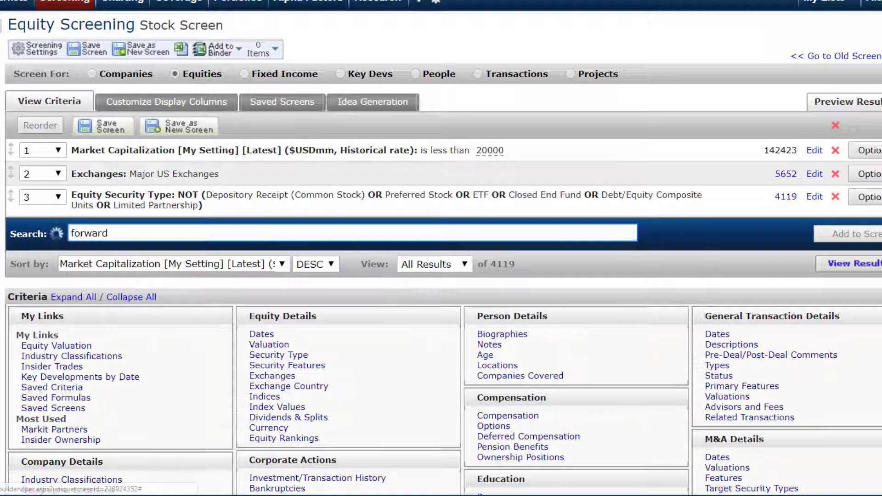
key(Down)
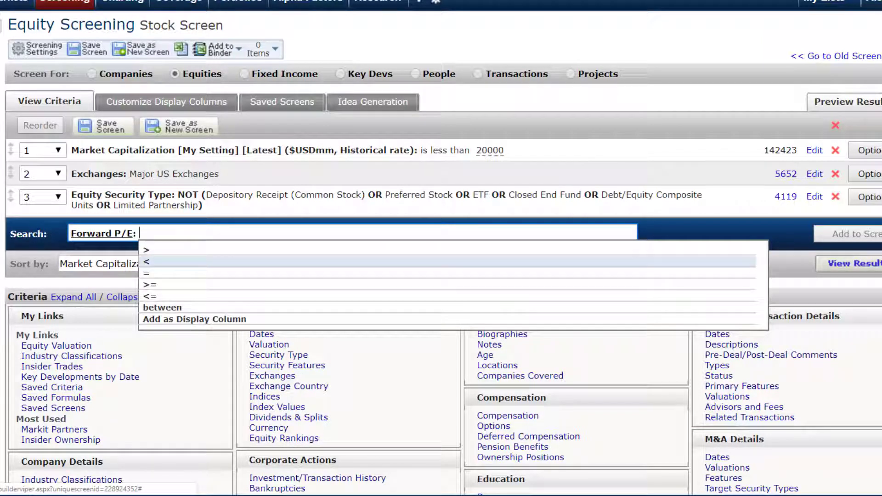
key(Return)
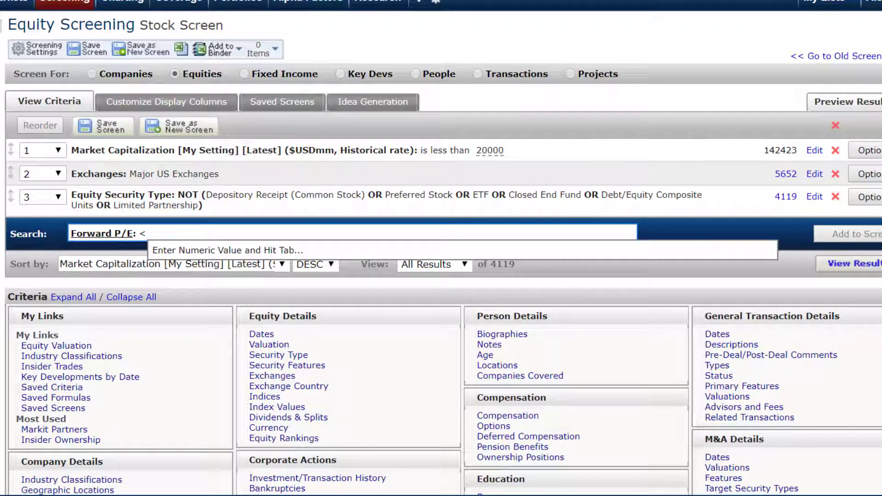
text(20)
key(Tab)
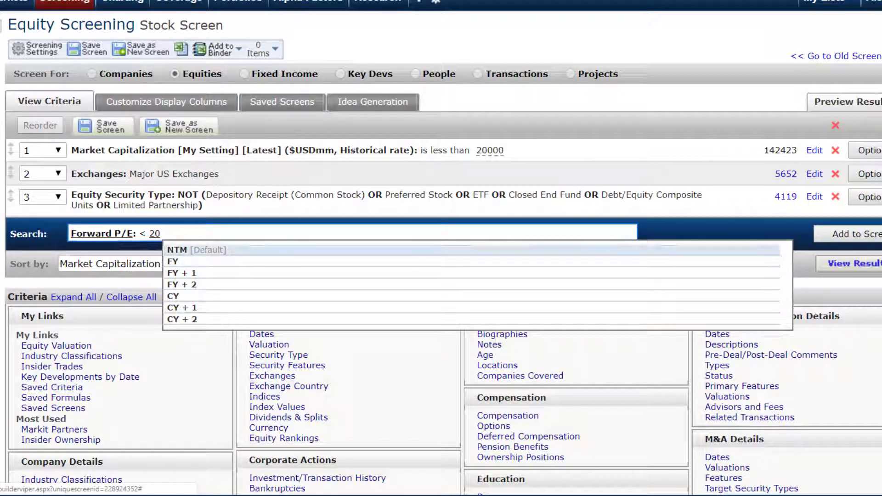
key(Return)
key(Return)
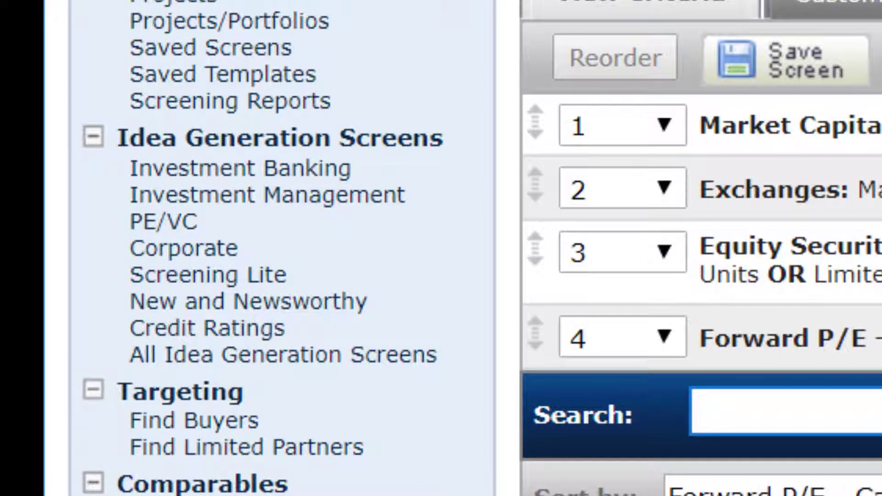
click(267, 194)
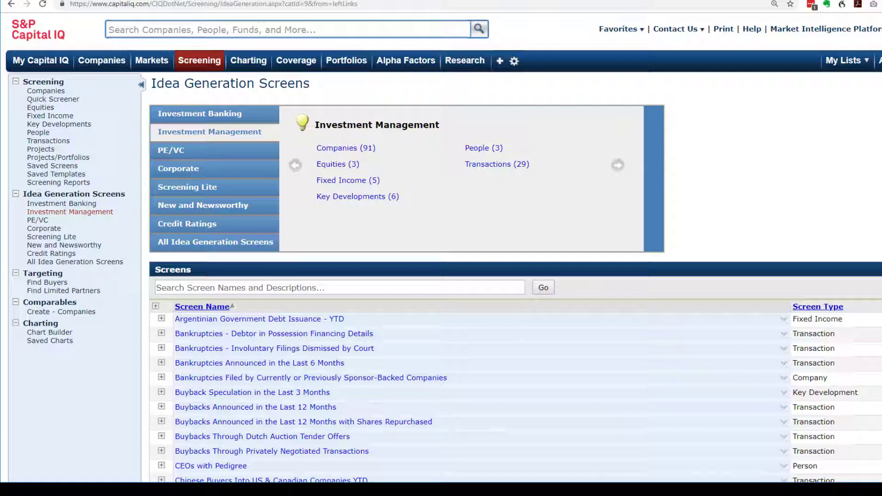
Page to screens 61-80 and read the Greenblatt's Magic Formula Score description.
scroll(348, 180, down, 4)
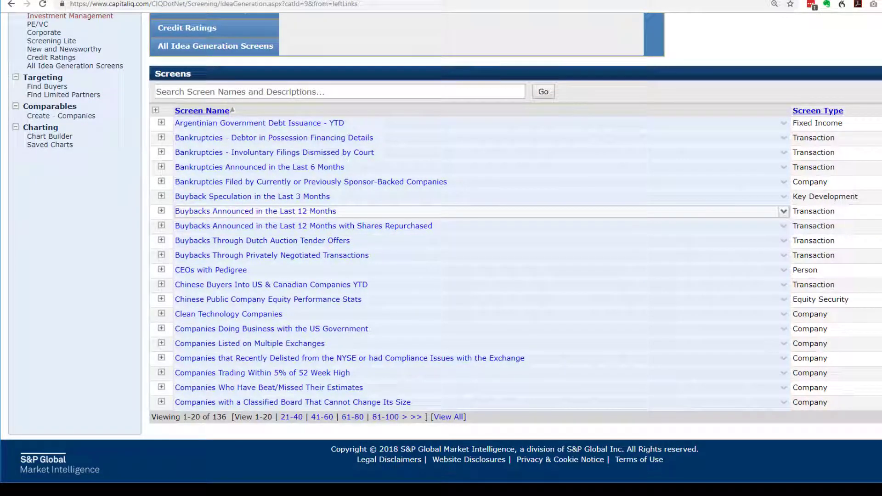
click(322, 417)
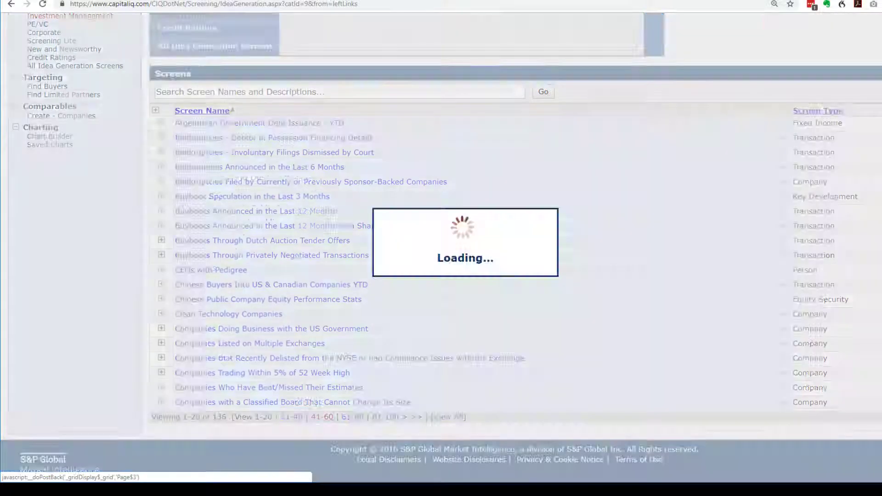
click(357, 417)
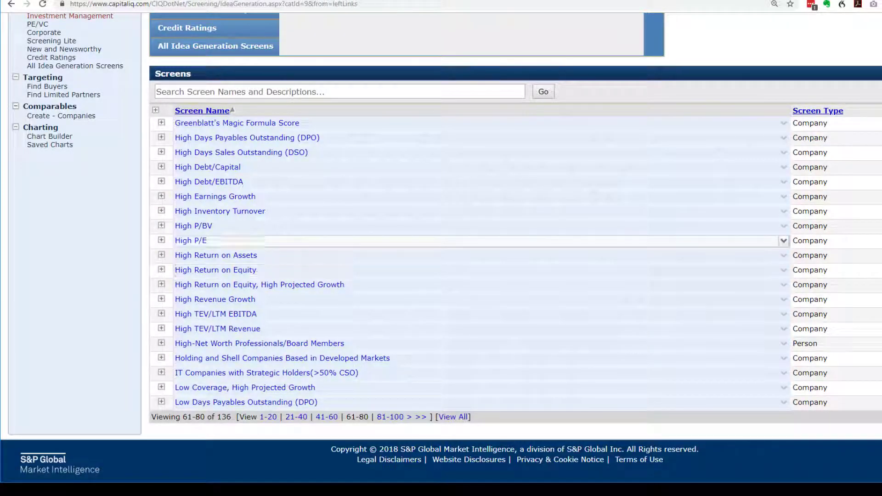
click(161, 123)
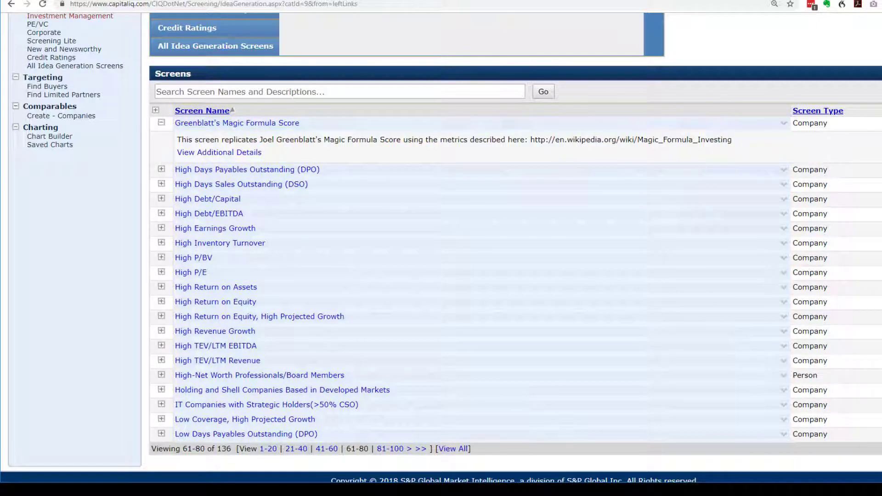
drag(260, 139, 412, 139)
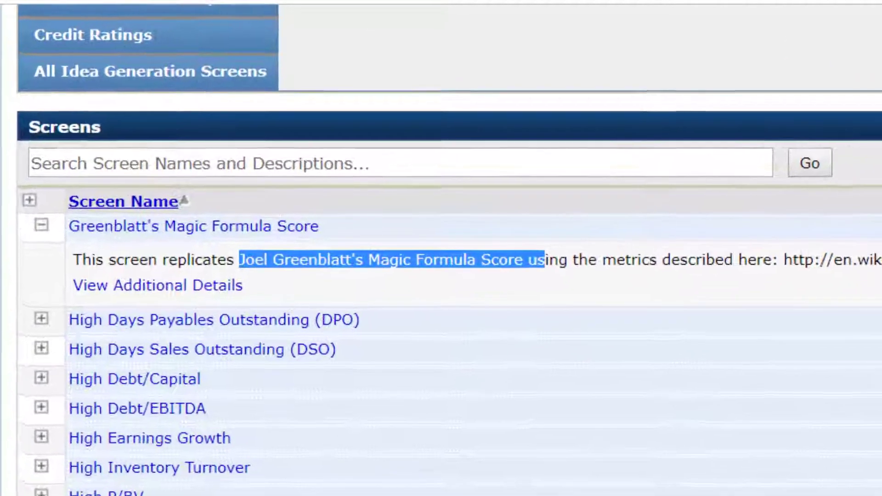
drag(544, 259, 602, 259)
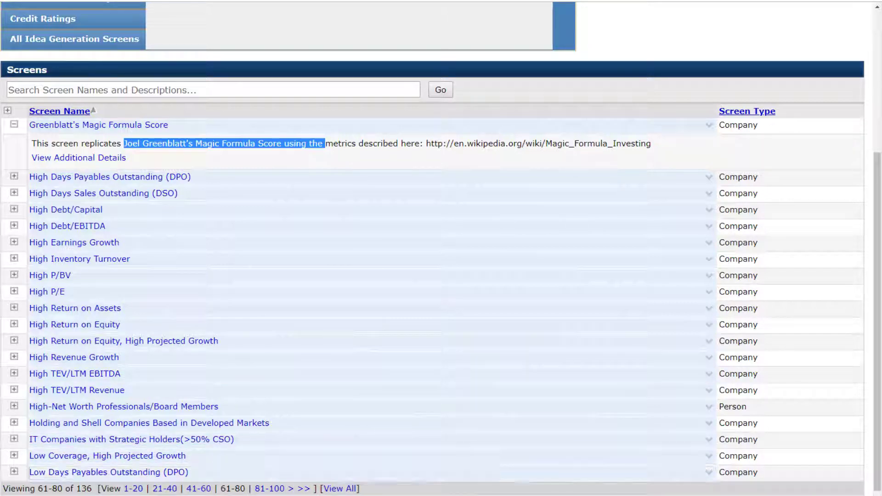
Go to screens 81-100 and reveal the Low Return on Assets screen's criteria.
click(269, 488)
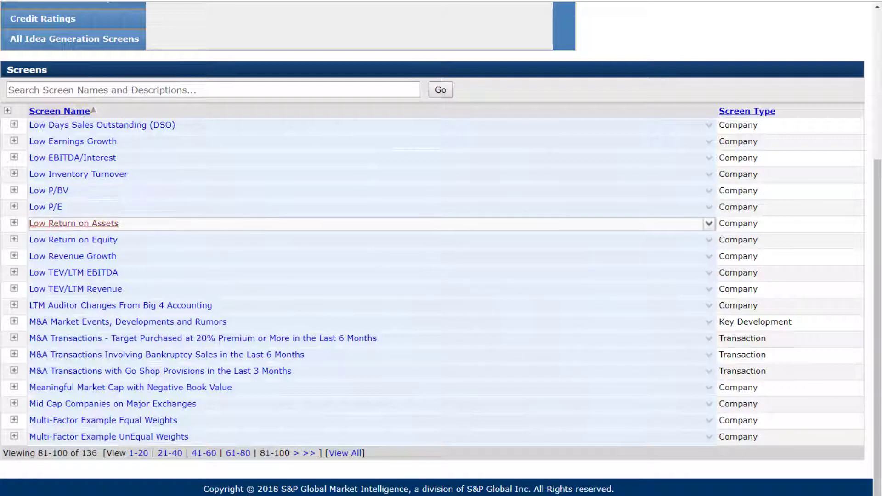
click(74, 223)
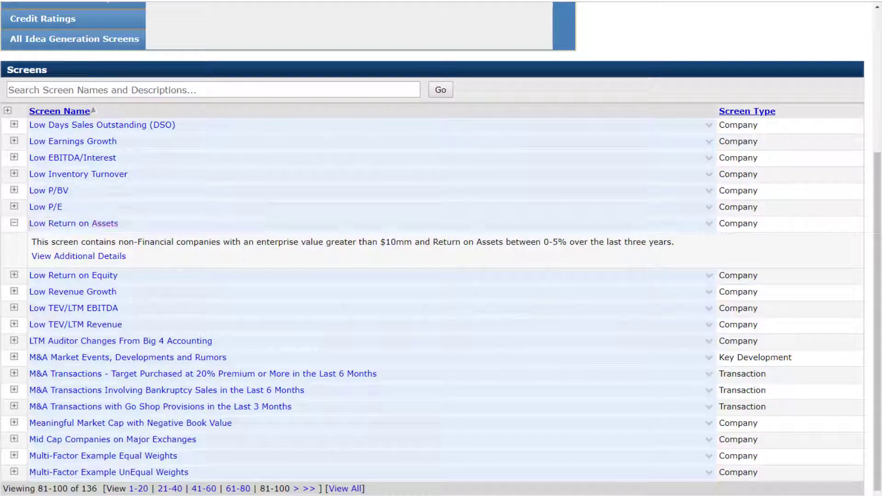
click(78, 256)
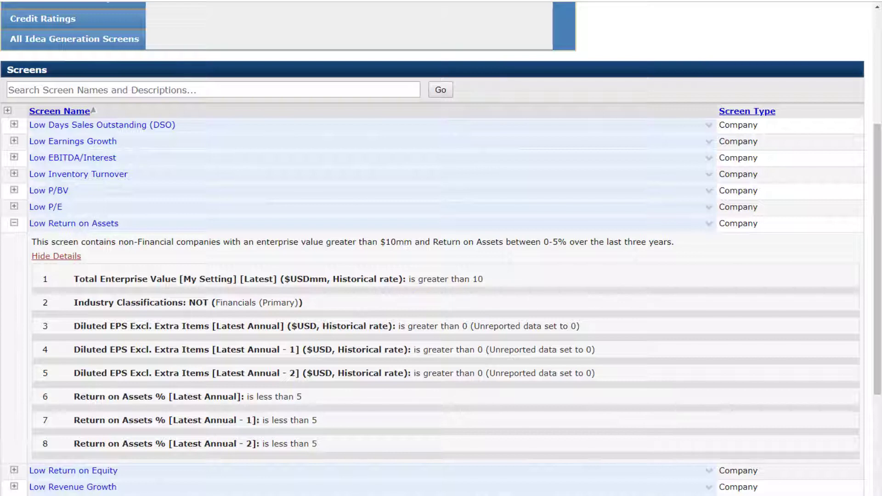
Return to the screening overview and start a new equities screen.
click(142, 89)
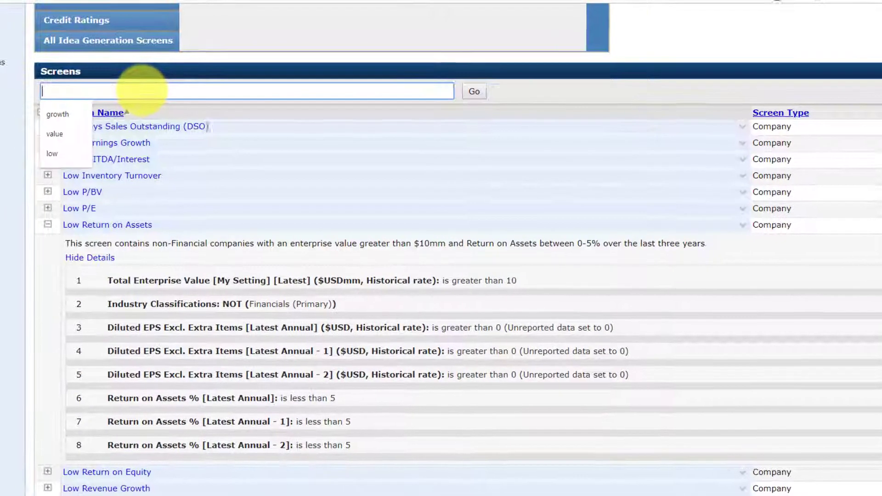
scroll(294, 96, up, 1)
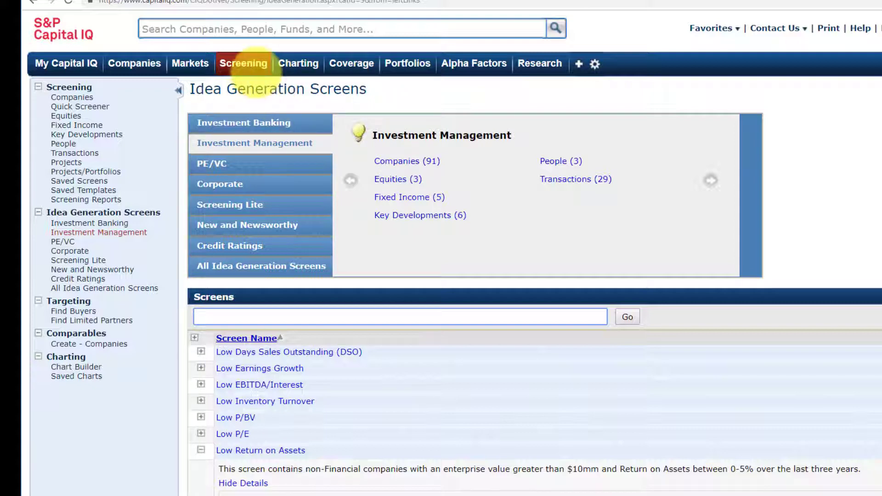
click(254, 62)
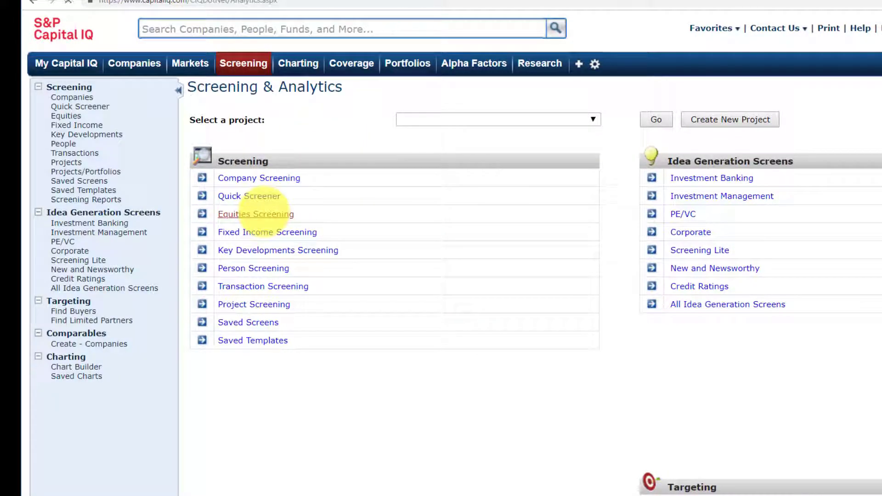
click(264, 212)
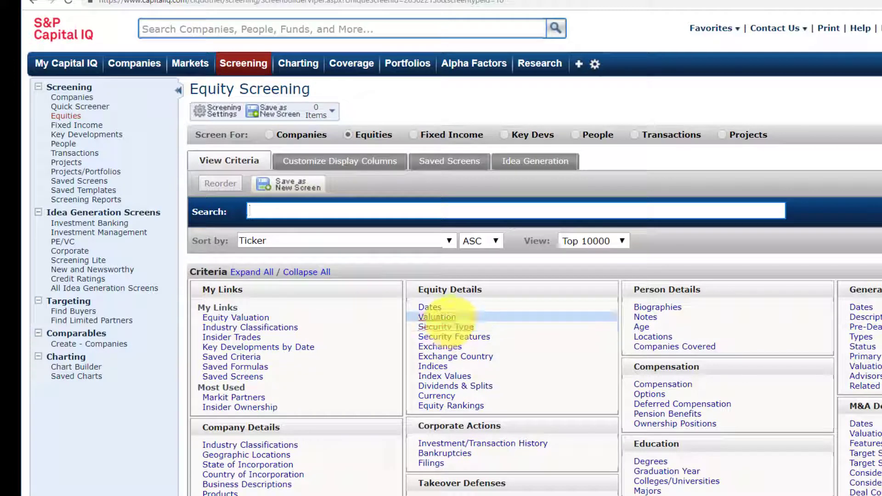
Search criteria for 'estimates' from the Equity Valuations form, then dismiss the suggestions.
click(434, 317)
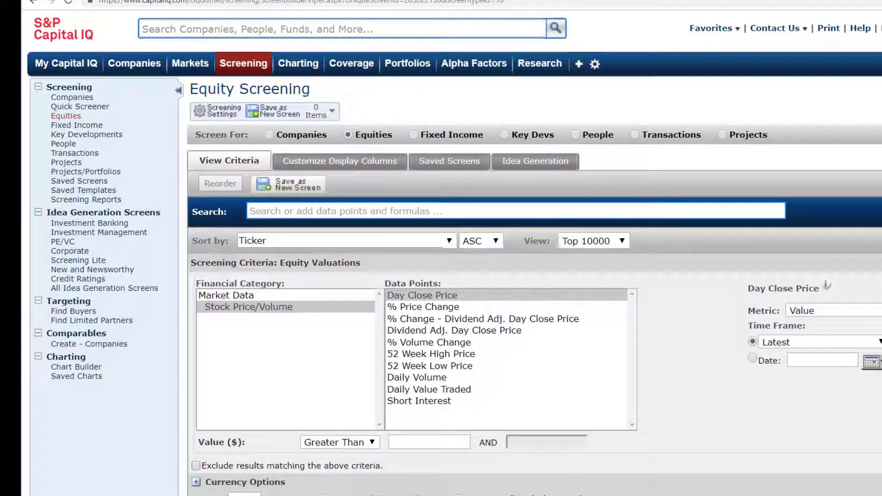
click(321, 211)
text(es)
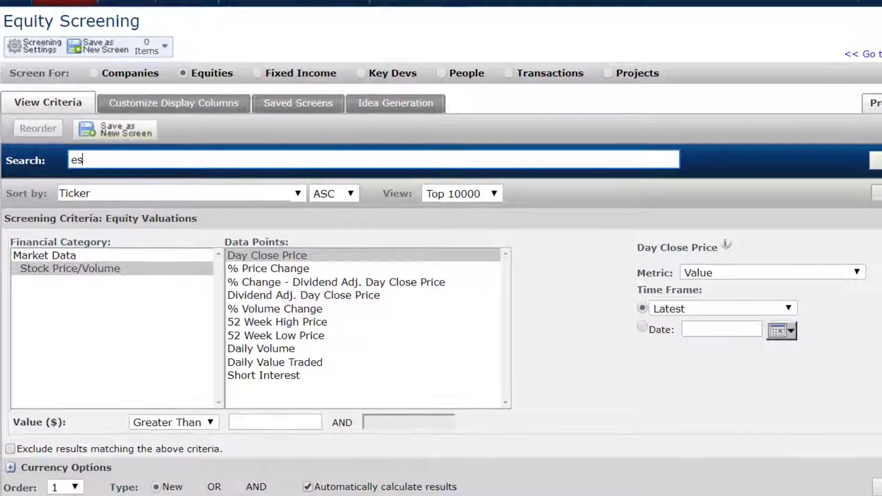
text(timates)
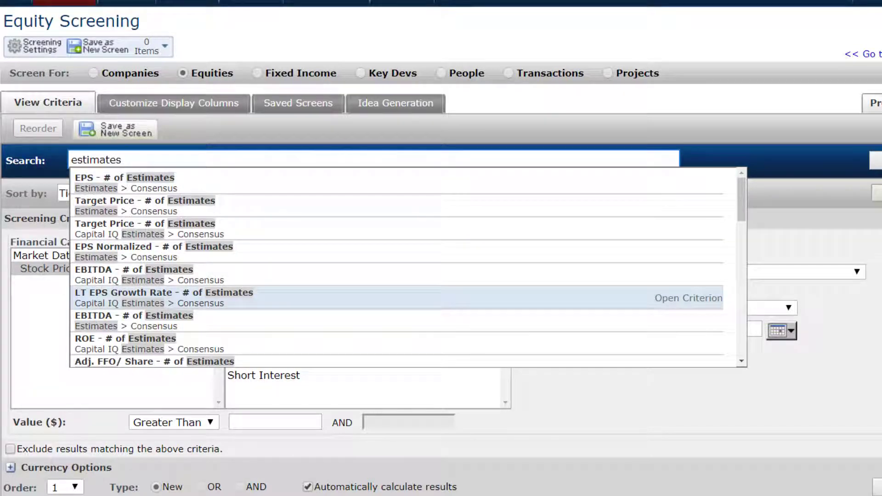
click(46, 268)
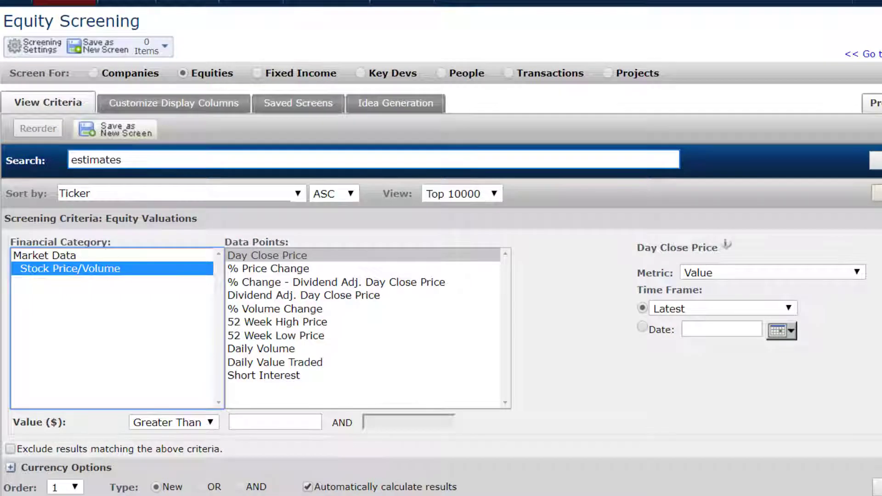
scroll(441, 248, down, 3)
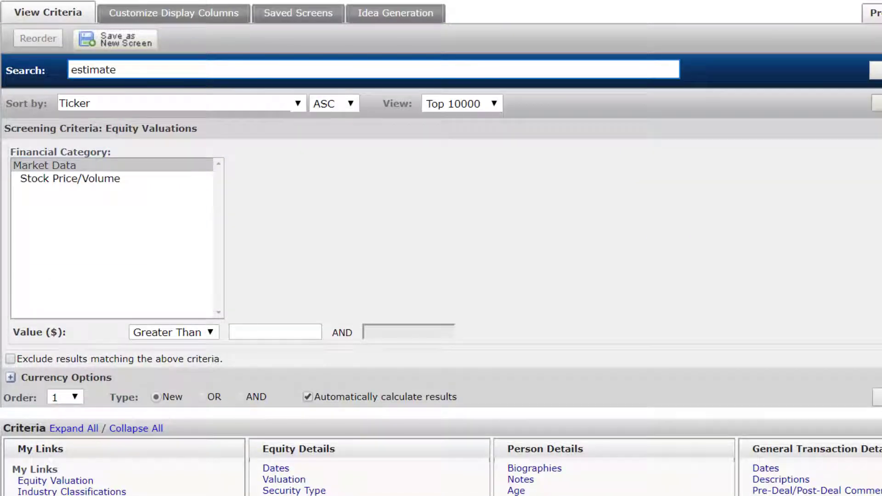
Open Estimates criteria, expand then collapse Consensus, and expand Surprise and Components.
scroll(441, 248, down, 2)
scroll(440, 248, down, 8)
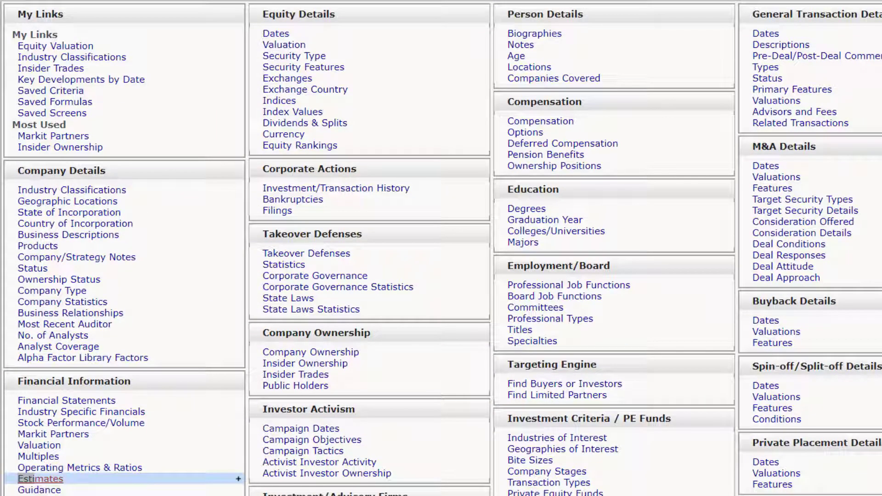
drag(18, 479, 35, 478)
scroll(441, 248, down, 1)
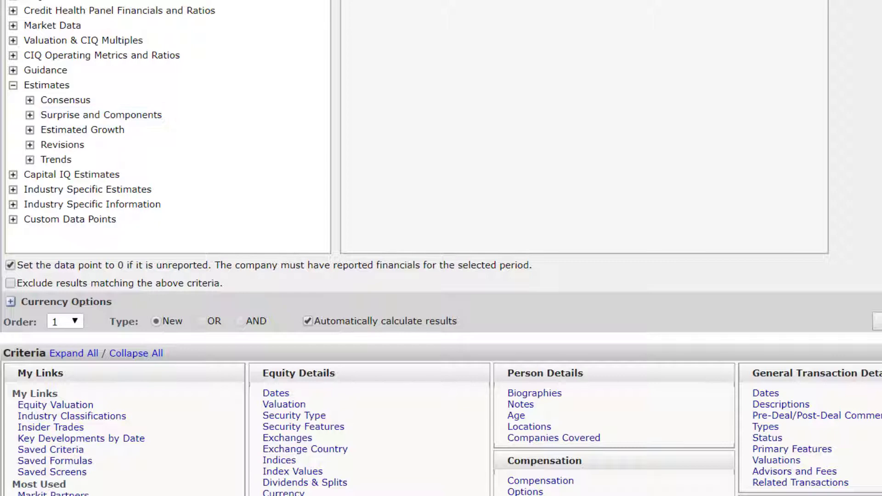
click(29, 99)
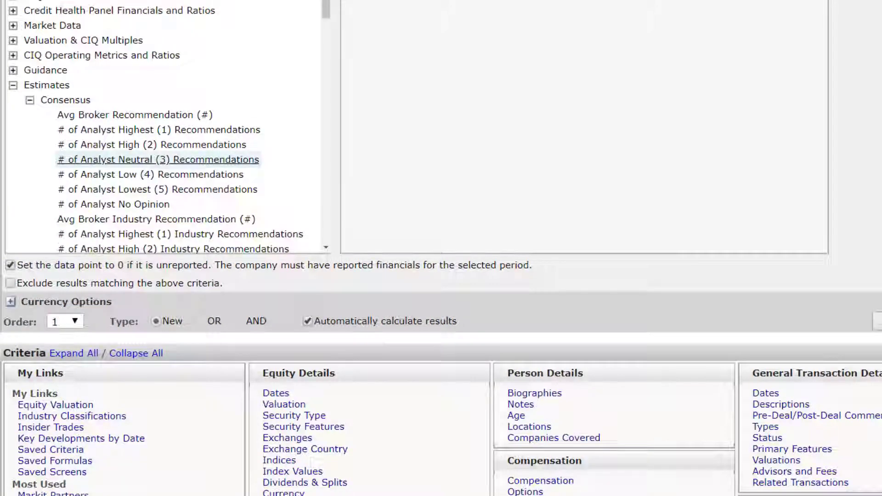
scroll(138, 156, down, 5)
scroll(102, 128, up, 5)
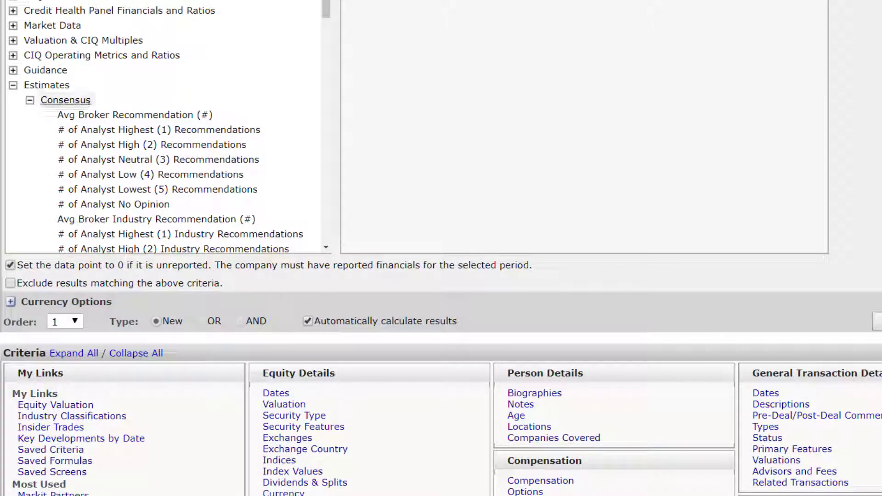
click(30, 100)
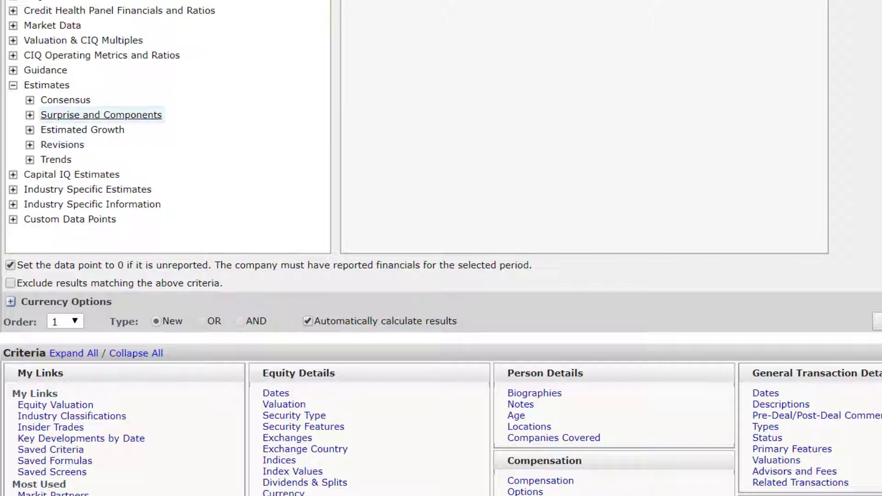
click(30, 115)
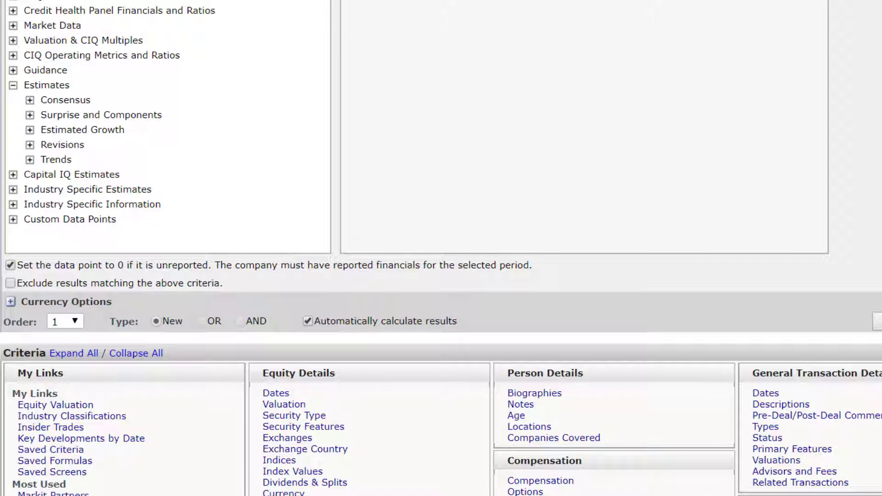
Open Insider Trades criteria and try Net Number Of Buys, Net % Traded, Net Shares Bought.
scroll(441, 248, down, 10)
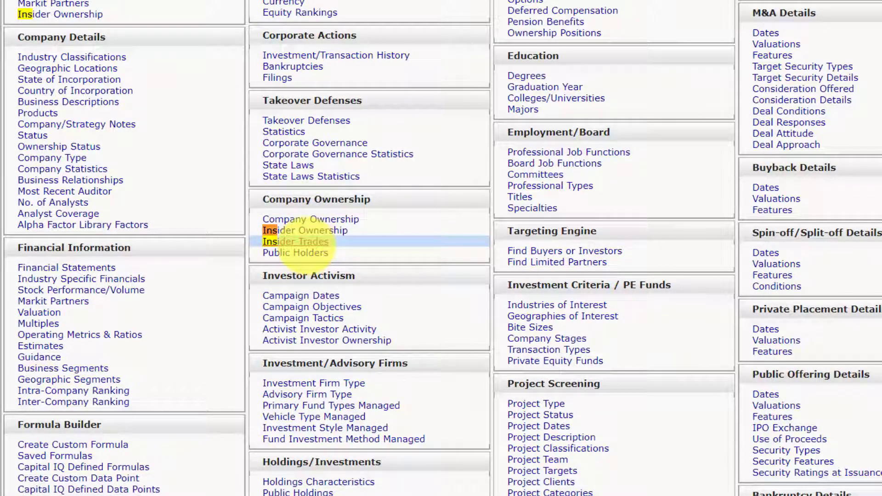
click(296, 242)
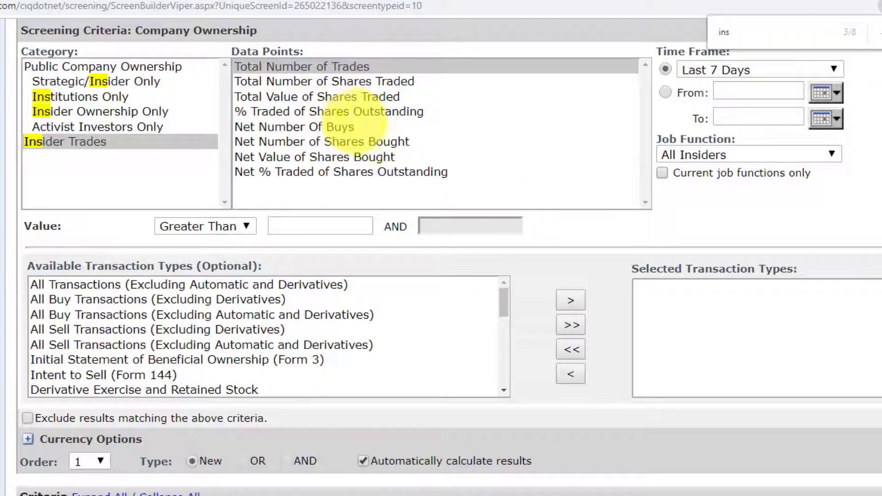
click(303, 126)
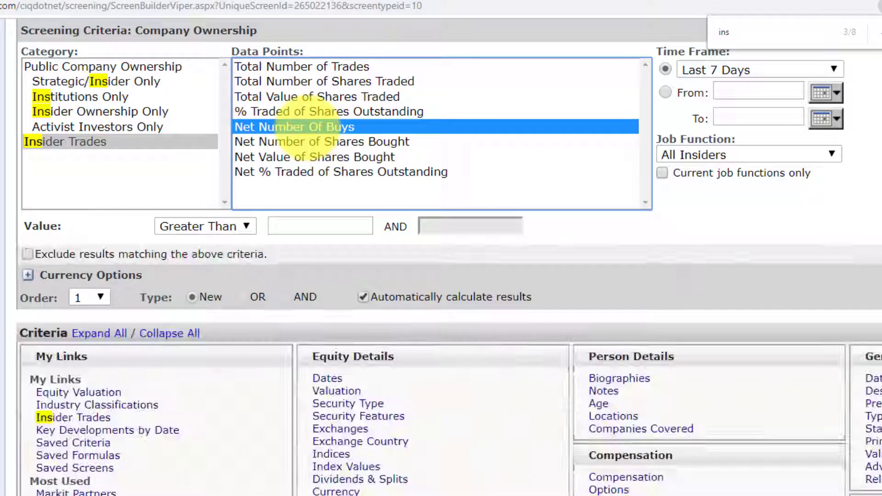
click(323, 172)
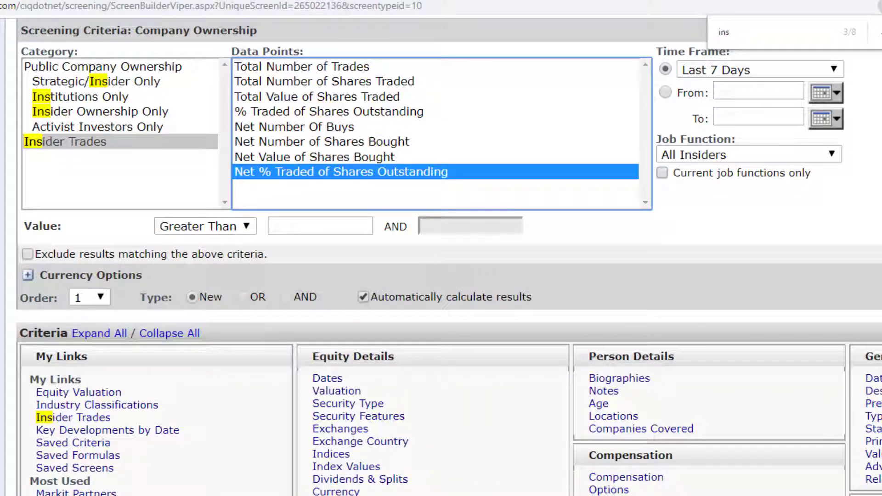
click(321, 141)
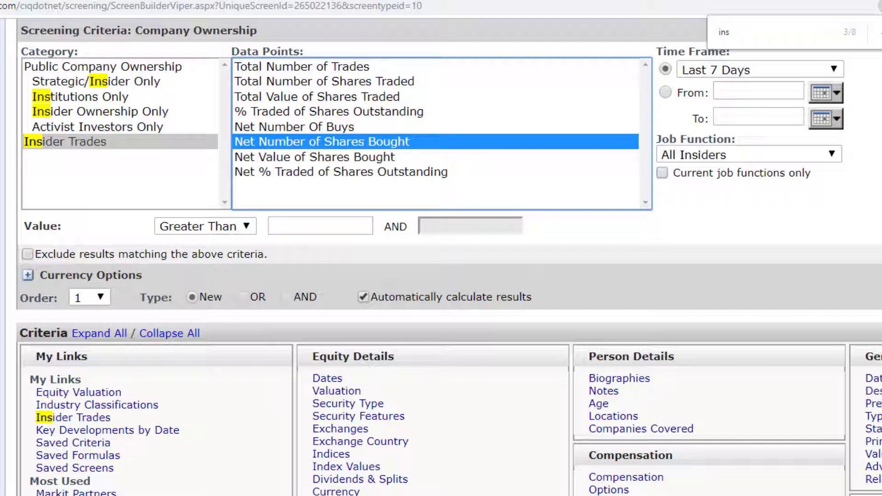
click(312, 127)
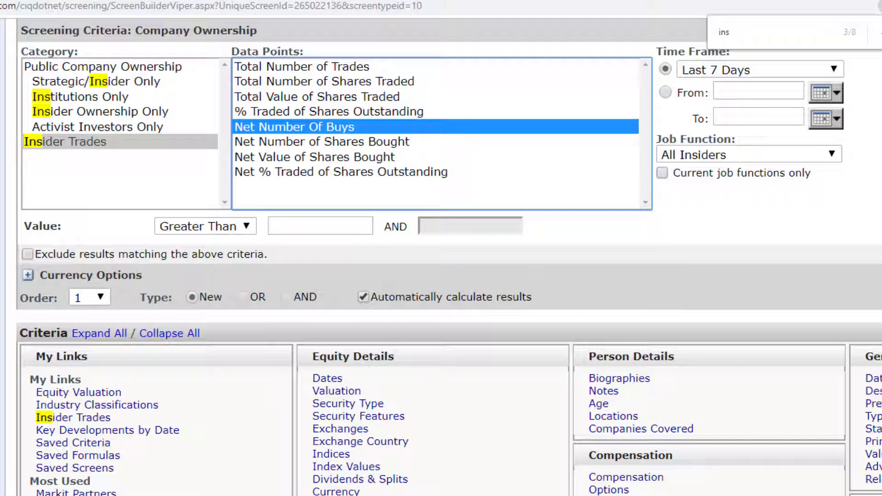
scroll(441, 248, down, 2)
scroll(441, 248, up, 3)
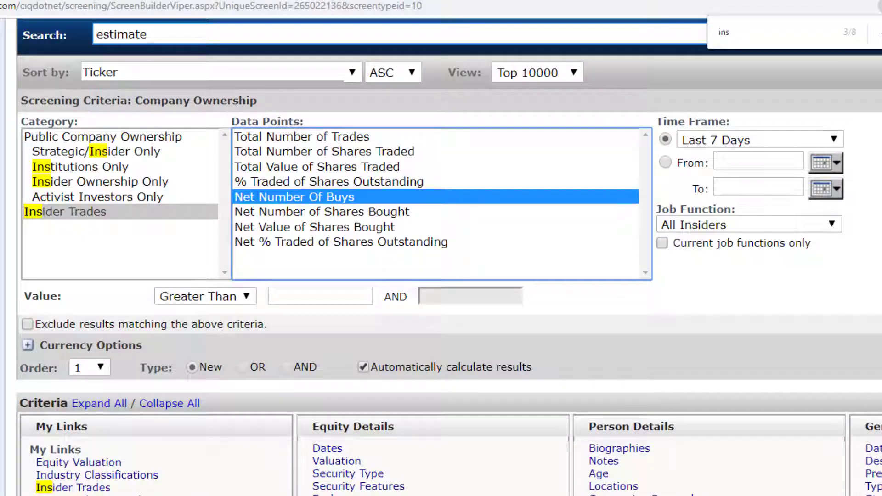
Return to the Insider Trades data points and choose Total Number of Trades.
click(65, 211)
scroll(329, 459, down, 8)
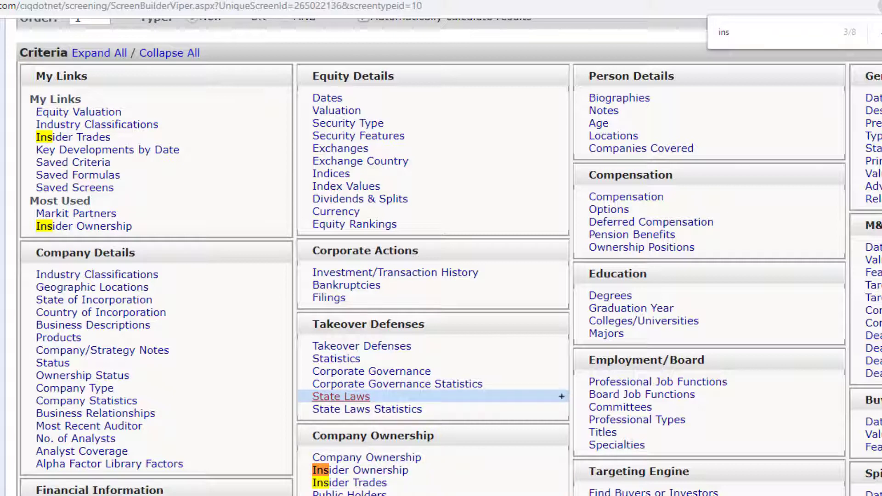
key(Escape)
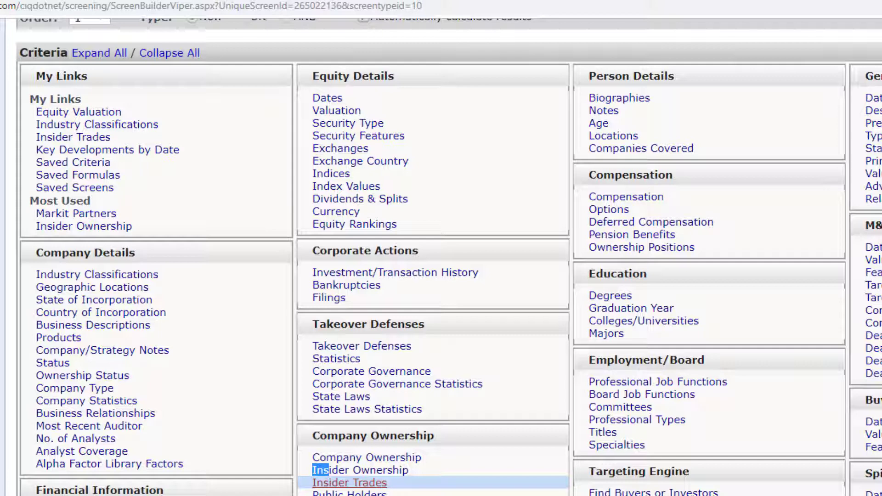
click(349, 483)
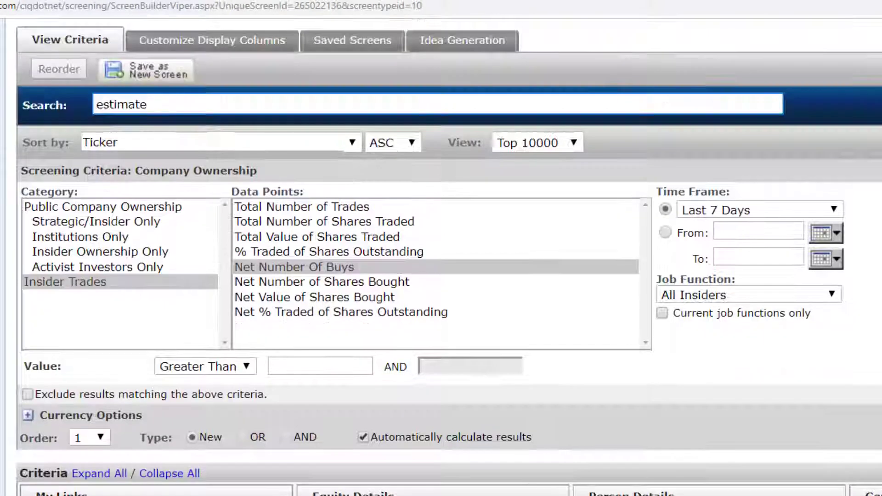
click(103, 206)
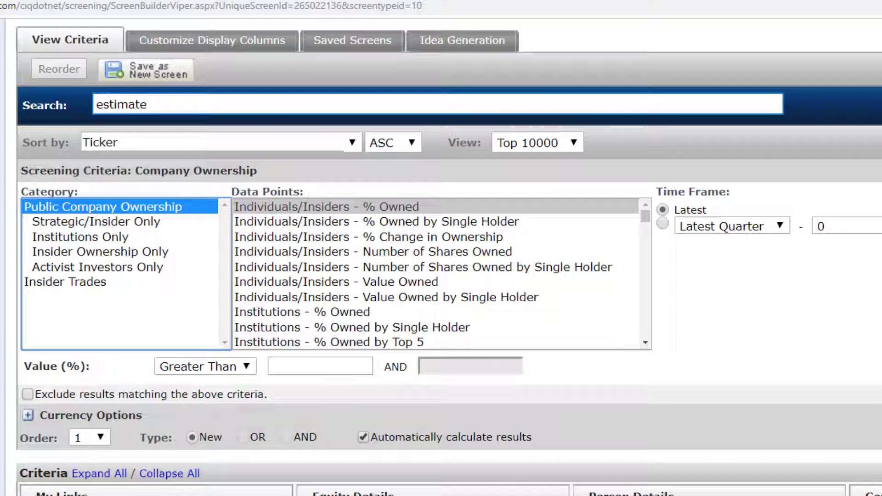
click(65, 281)
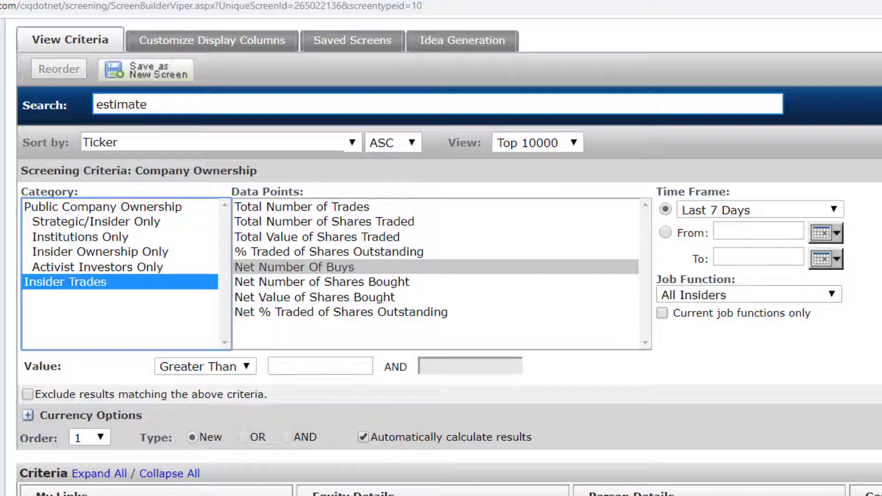
click(301, 206)
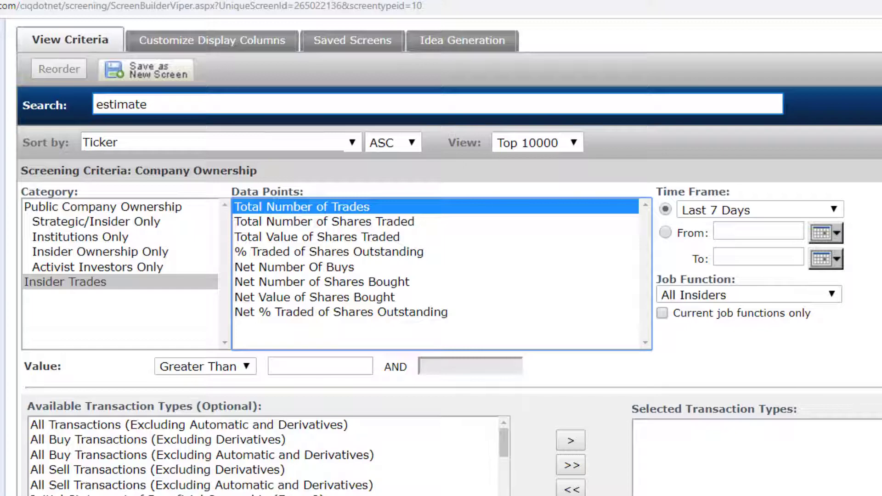
Choose Open Market Acquisition in the Available Transaction Types list for the insider trades criterion.
scroll(267, 455, down, 2)
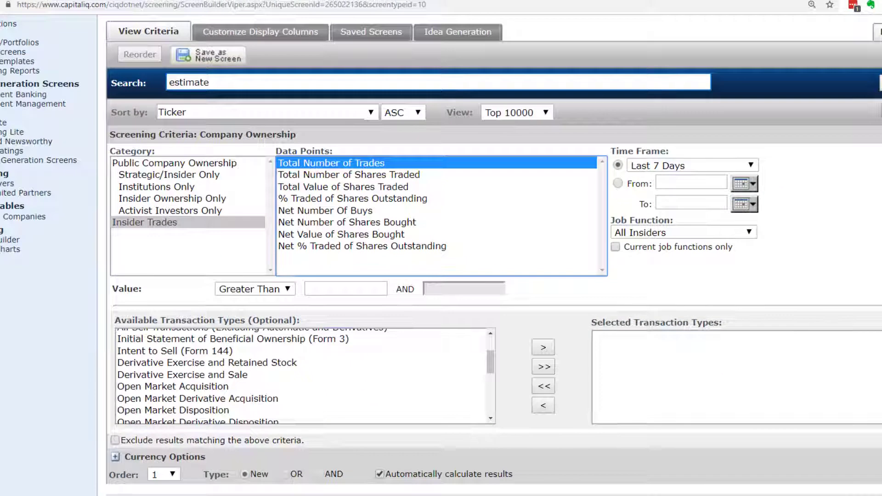
click(173, 386)
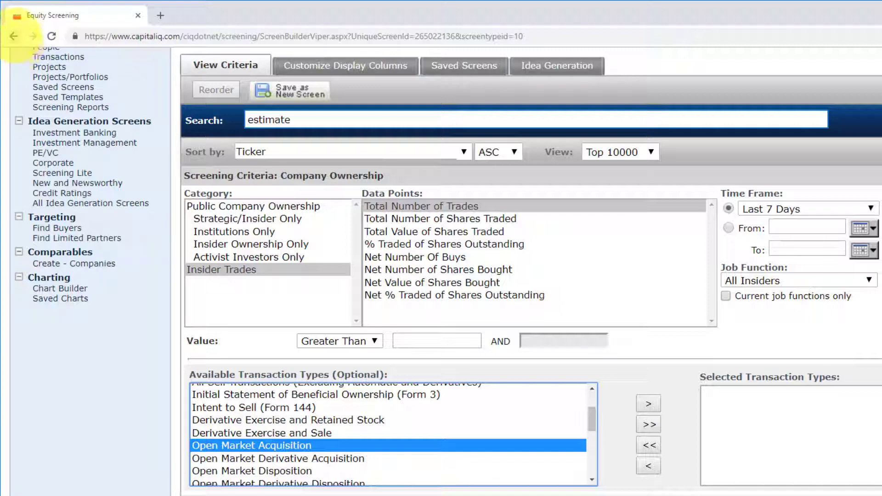
Go back and start a new equity screen from the Investment Management idea generation screens.
click(13, 36)
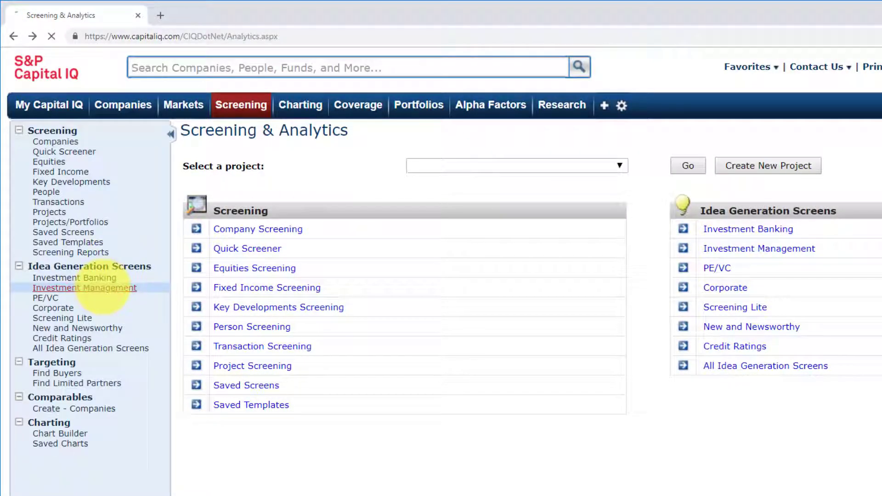
click(103, 288)
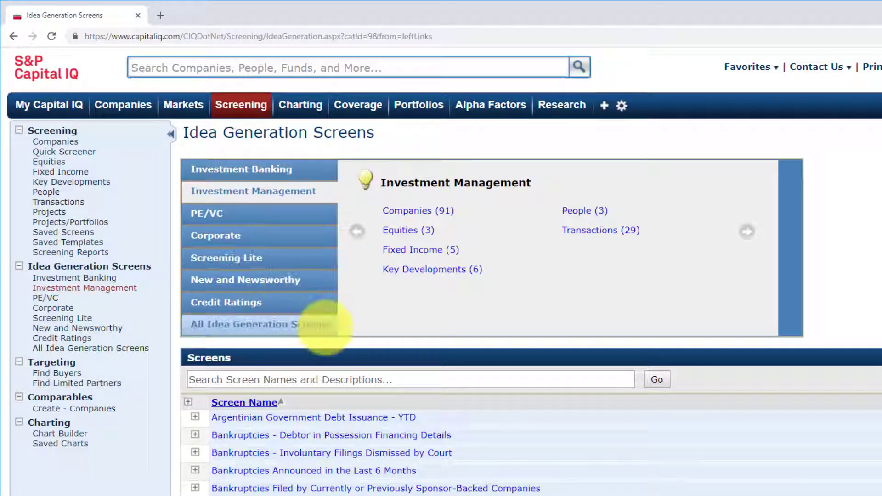
click(49, 162)
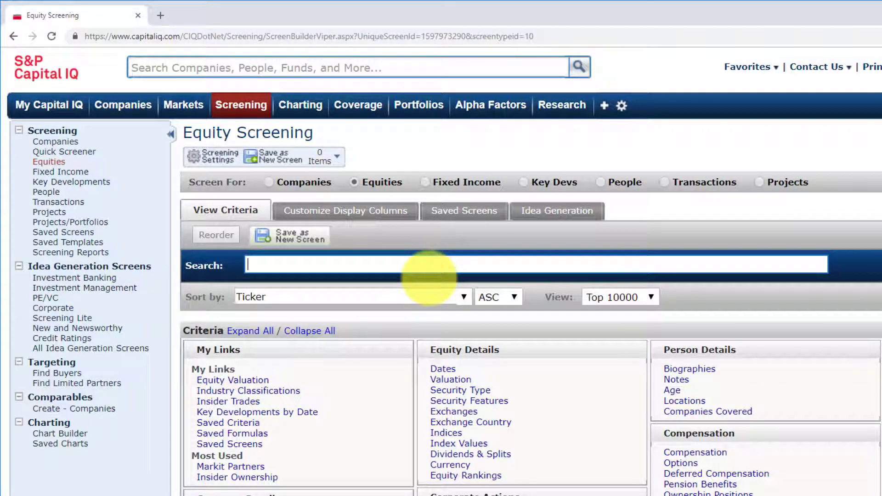
Find 'indust' on the page and open the Industry Classifications criteria listing the sectors.
key(ctrl+f)
text(indust)
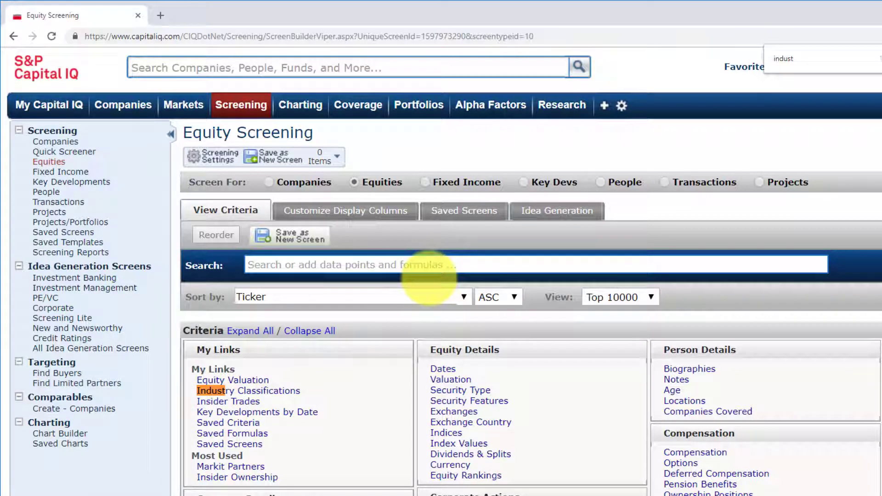
click(259, 389)
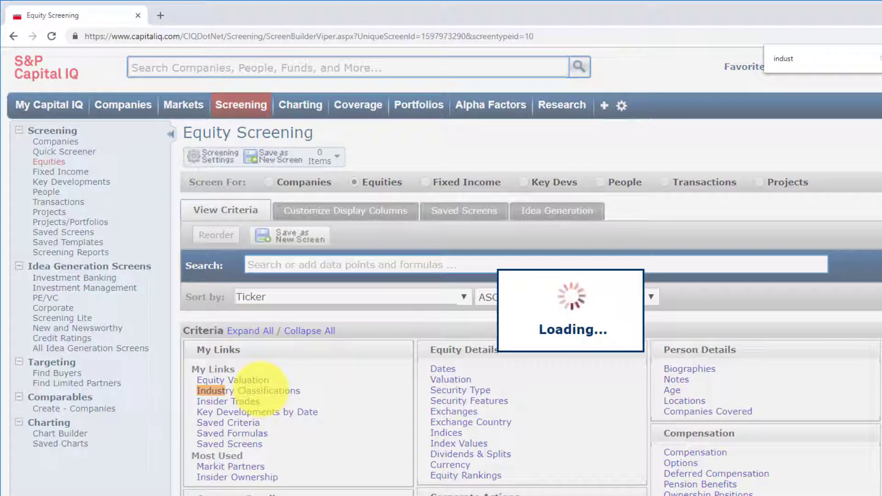
scroll(425, 482, down, 3)
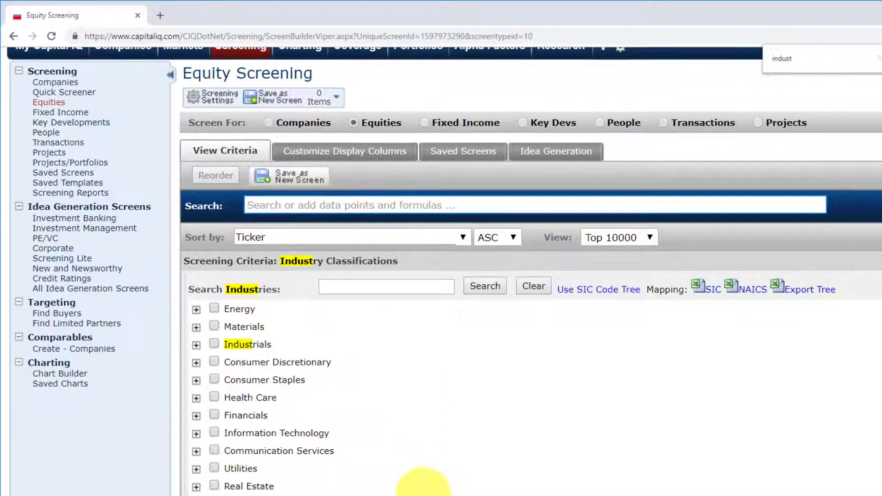
scroll(380, 429, up, 2)
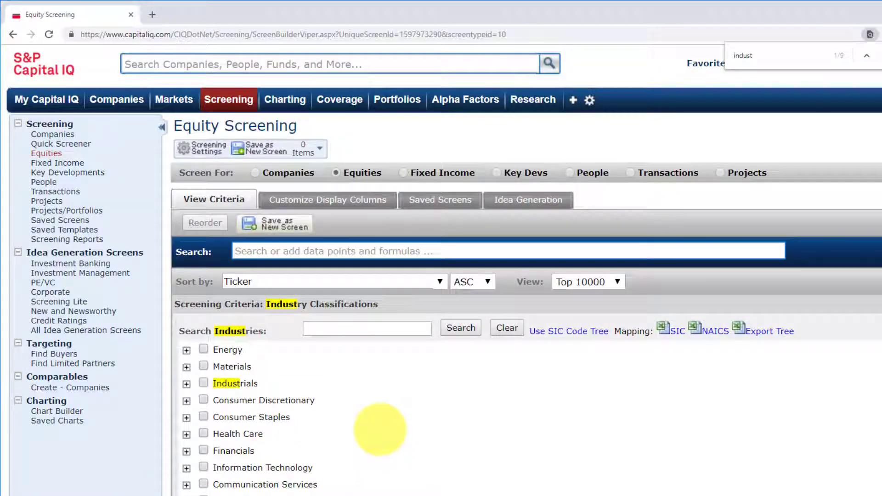